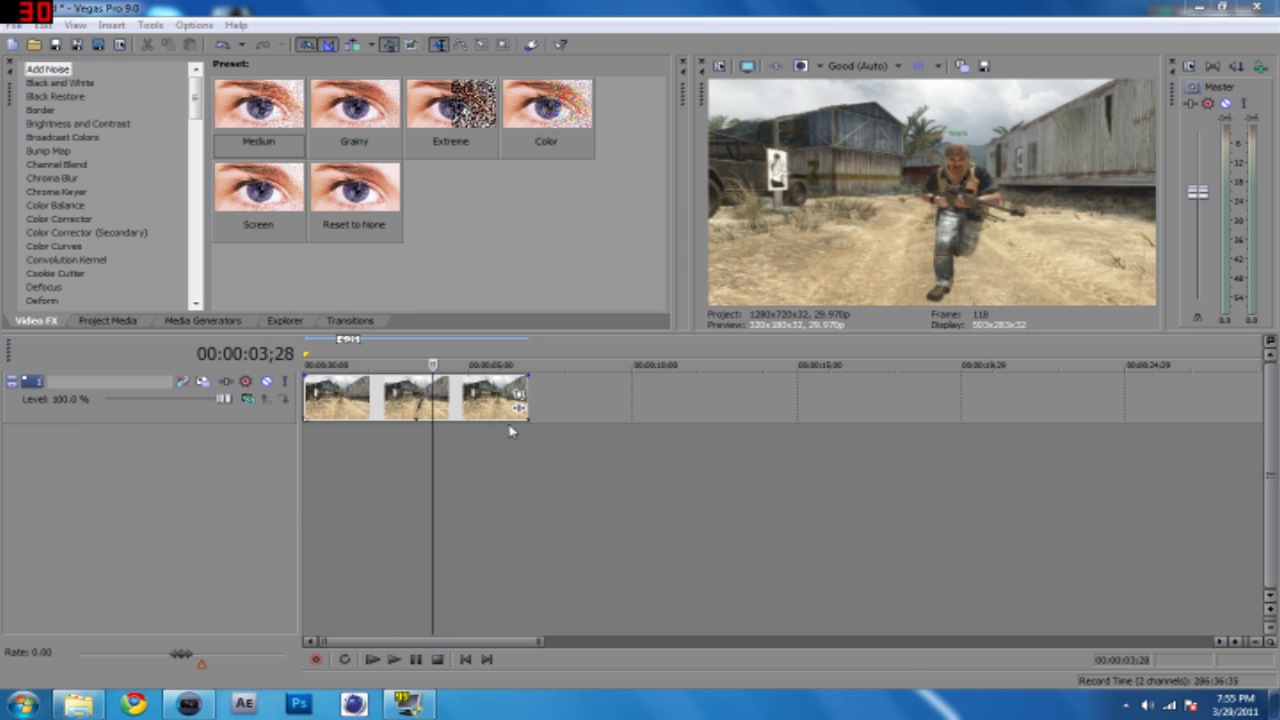
Preview the gameplay clip at several points between about 00:00:01;27 and 00:00:04;12 on the timeline
left_click(485, 448)
left_click(390, 448)
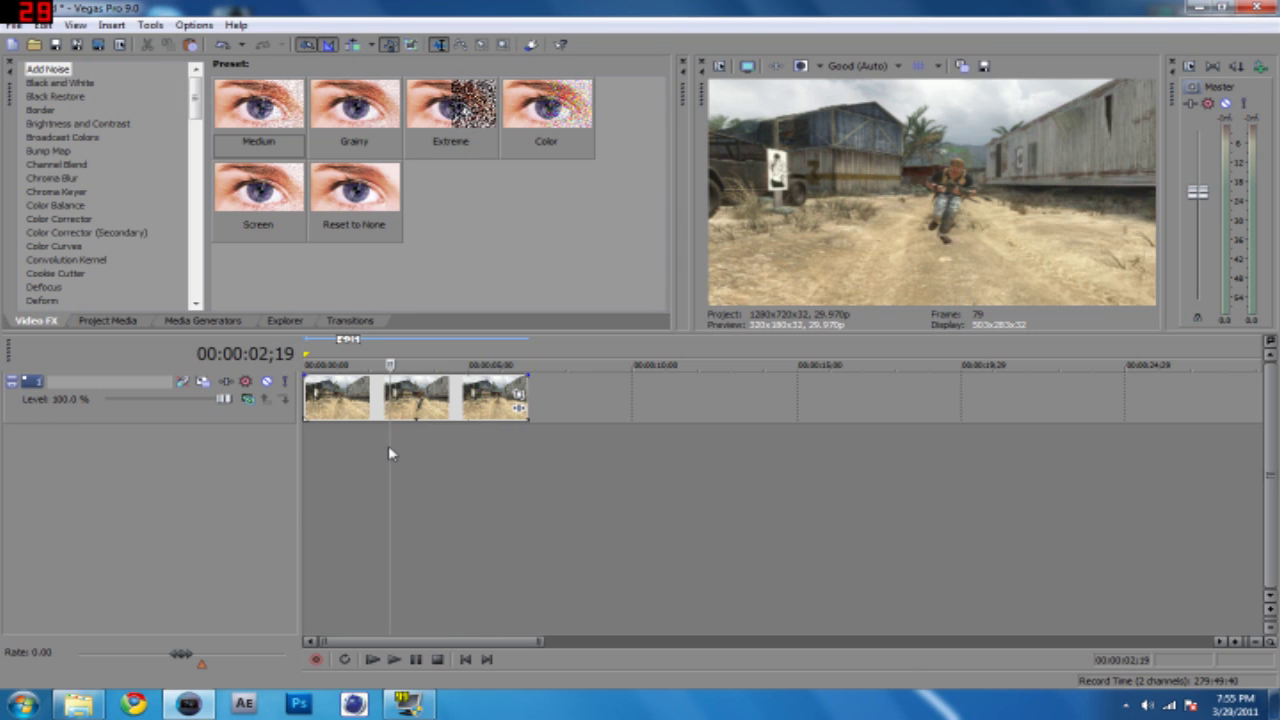
left_click(448, 450)
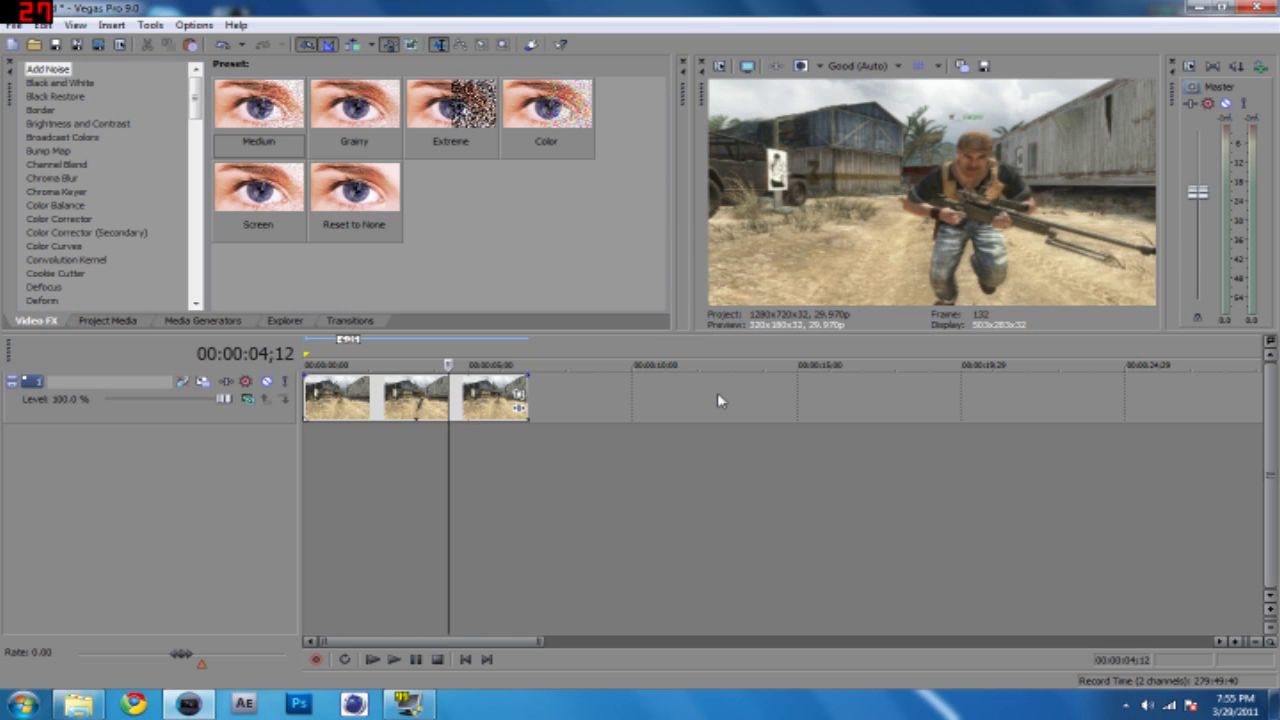
left_click(431, 442)
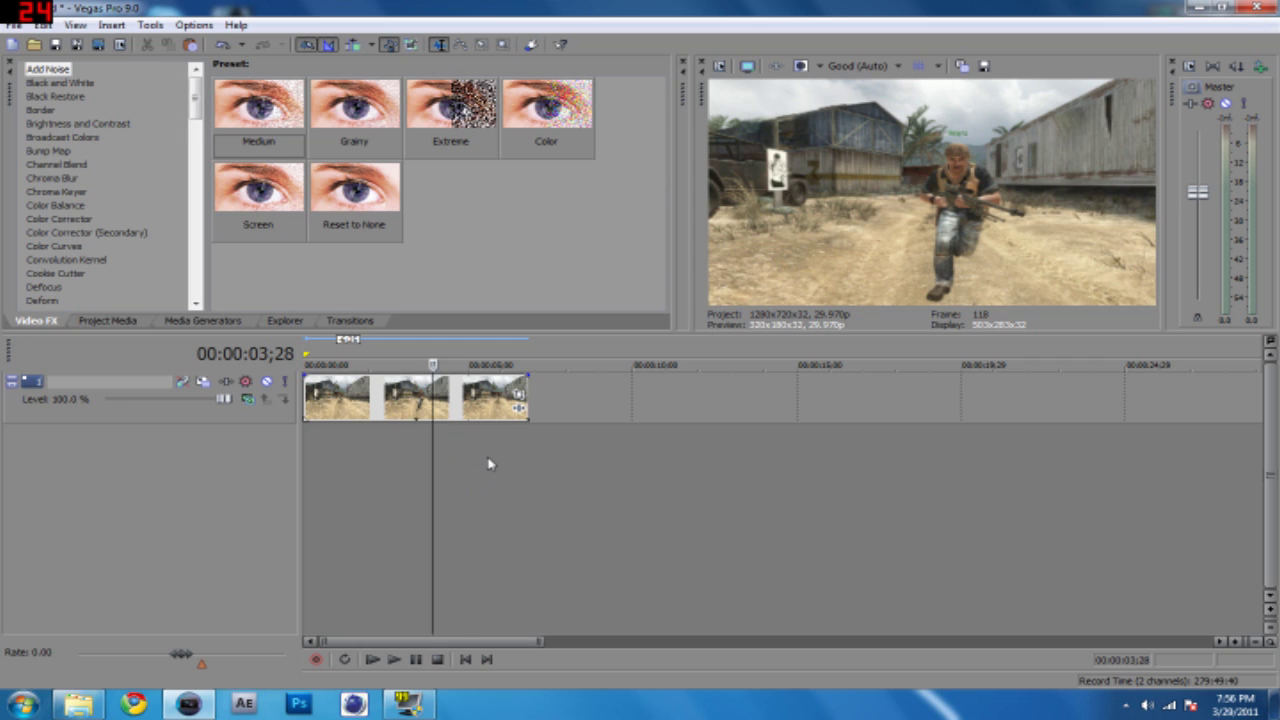
left_click(365, 472)
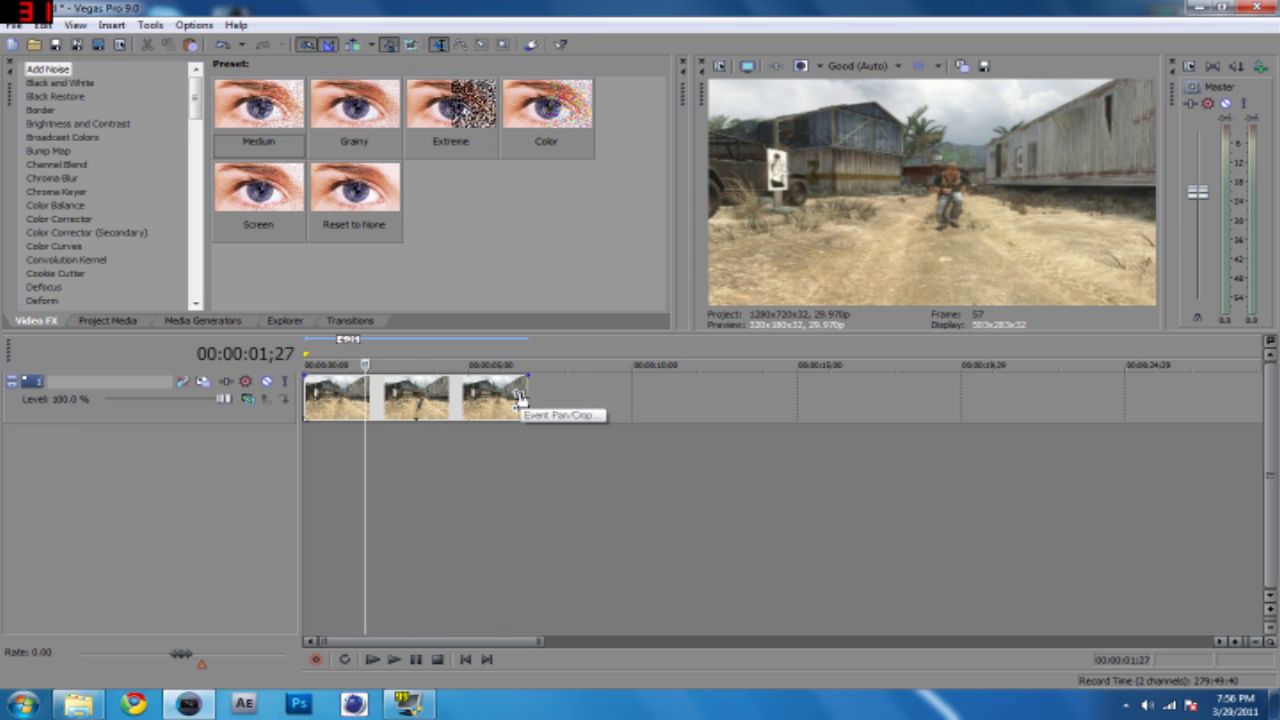
Open the gameplay clip's Event Pan/Crop settings and enable its mask
right_click(450, 398)
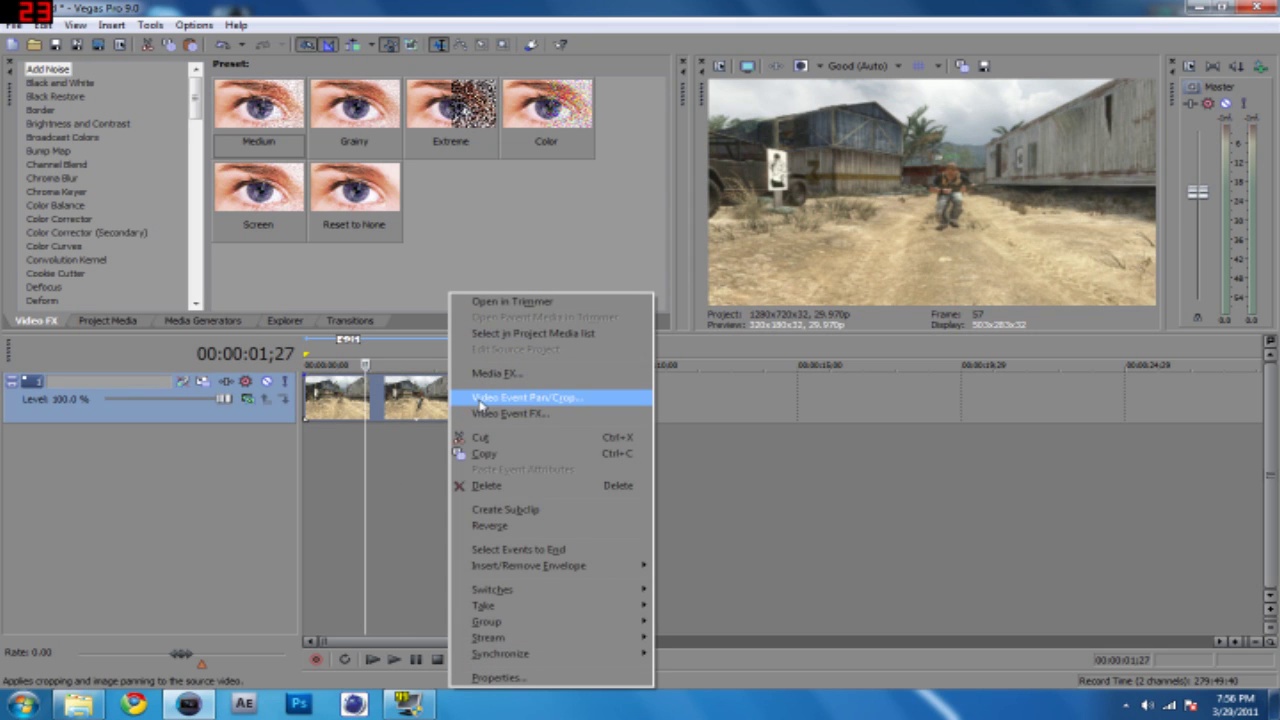
left_click(492, 401)
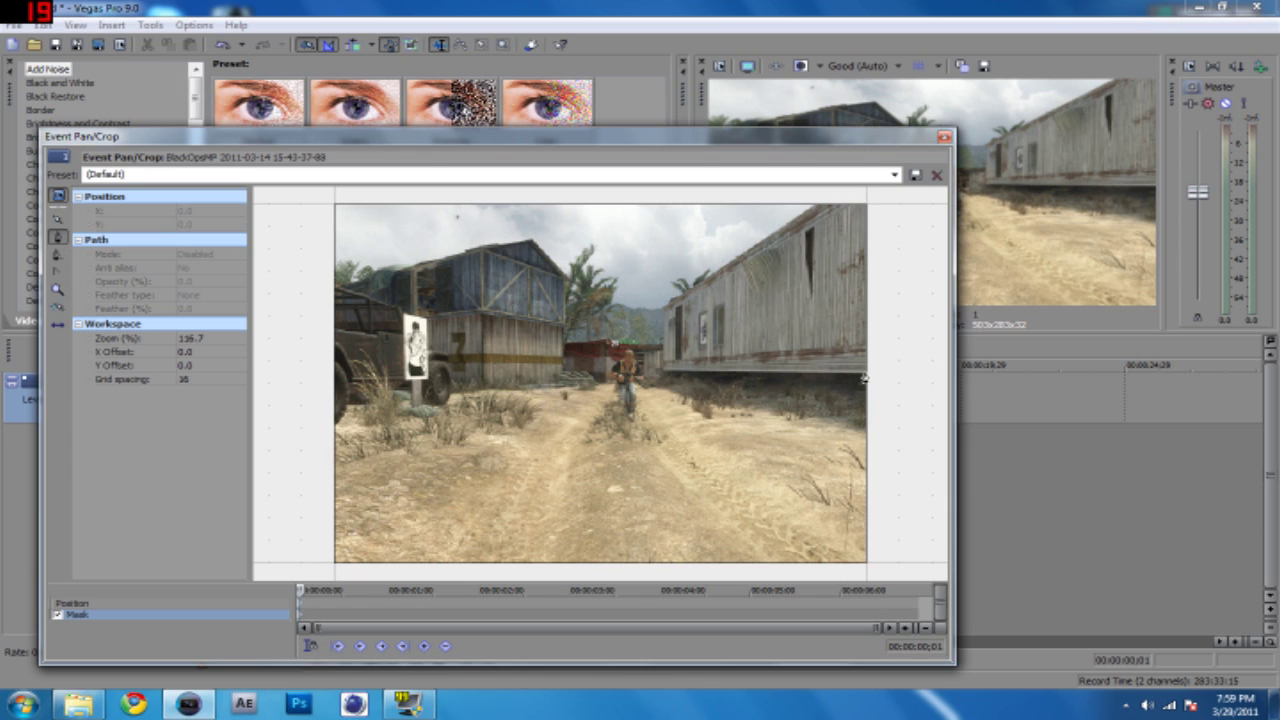
Try a mask path with a few anchors across the road, curve one anchor with its handles, and delete the anchors
left_click(721, 381)
left_click(537, 384)
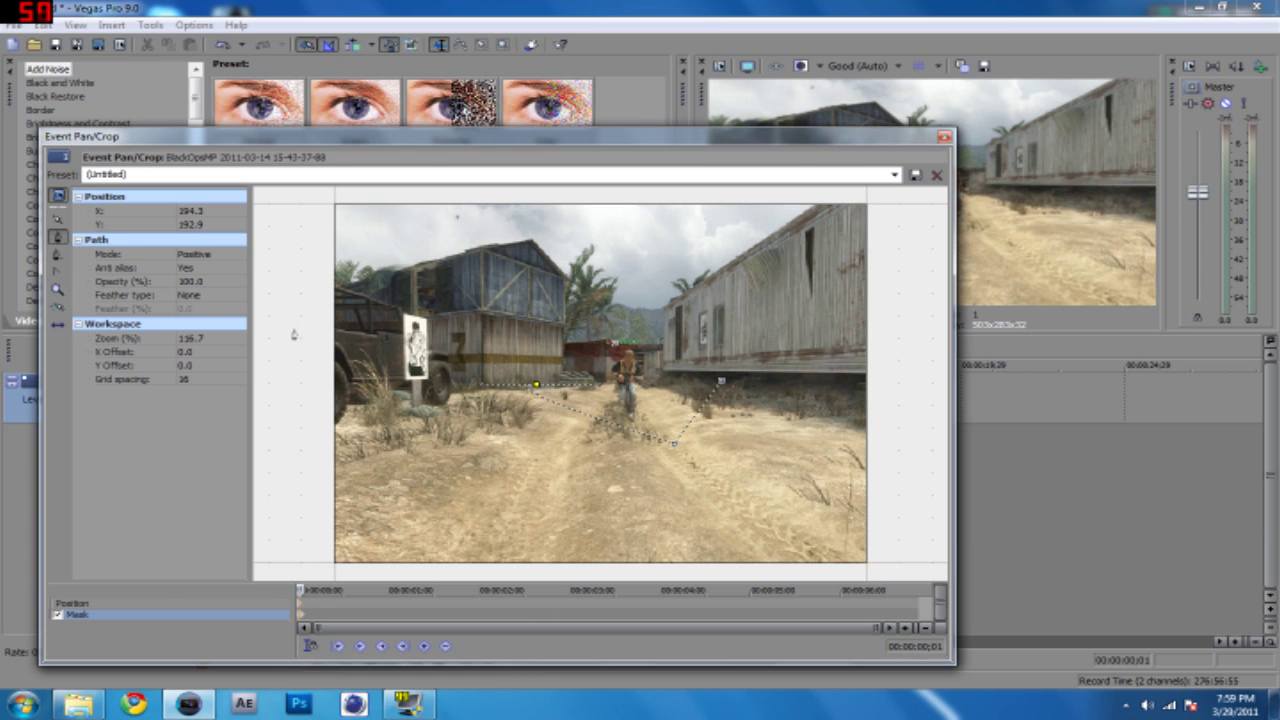
left_click(57, 324)
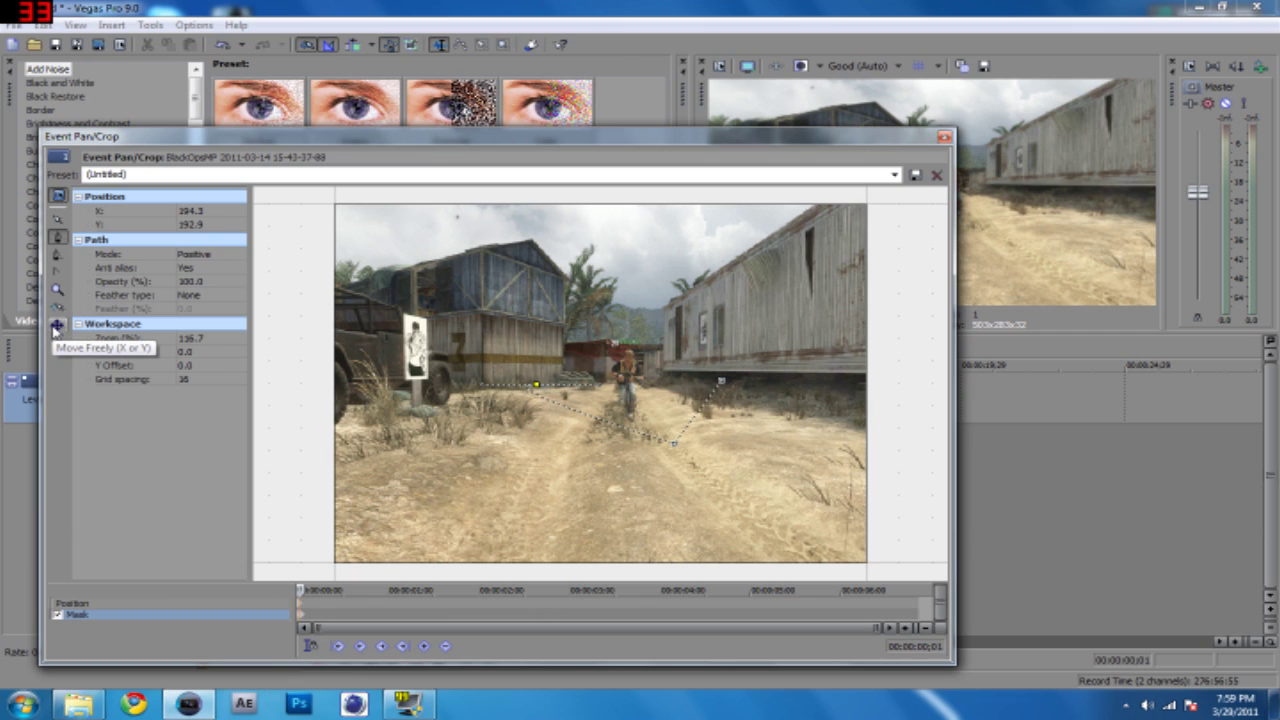
left_click_drag(600, 385, 550, 430)
mouse_move(521, 345)
left_mouse_down()
mouse_move(545, 348)
mouse_move(536, 326)
left_mouse_up()
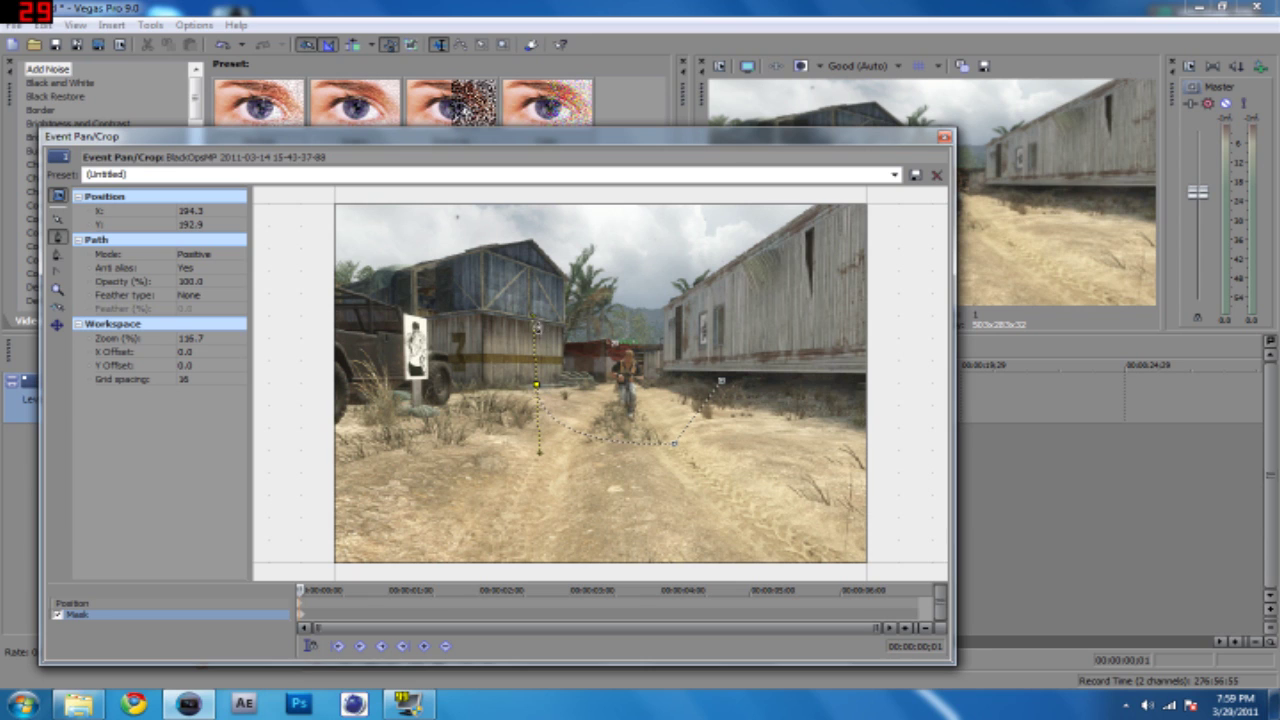
key("Delete")
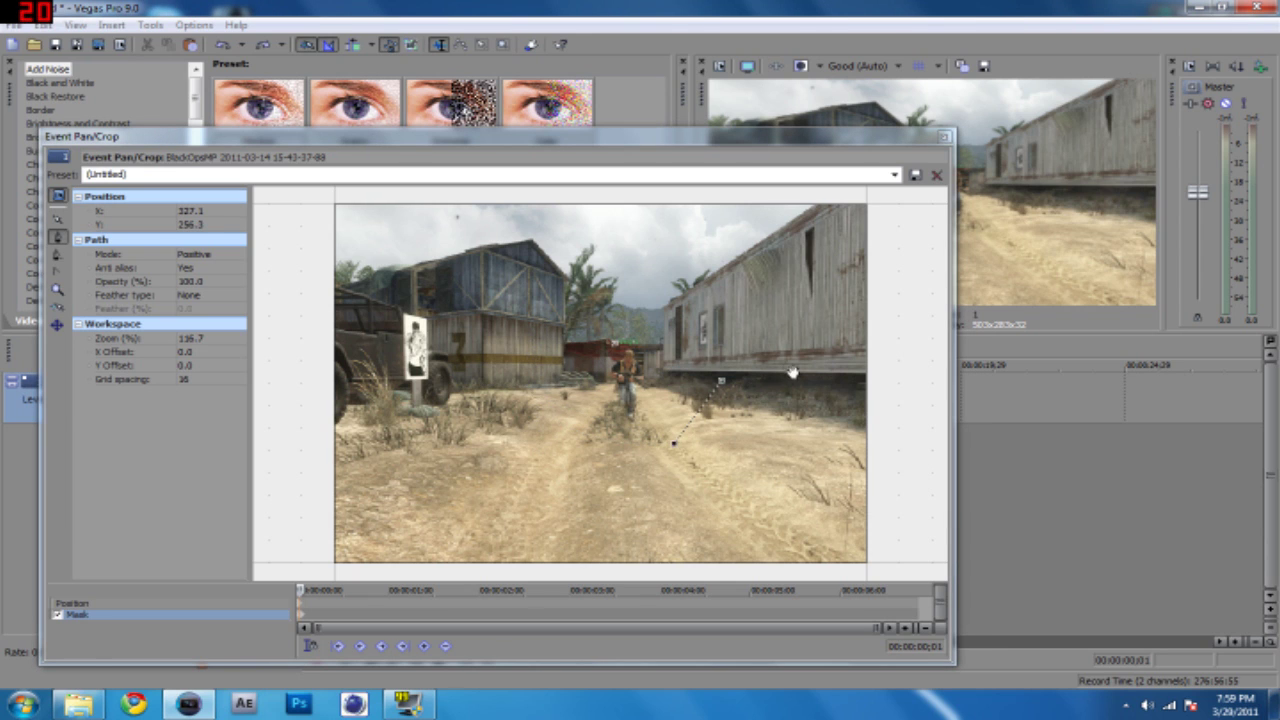
key("Delete")
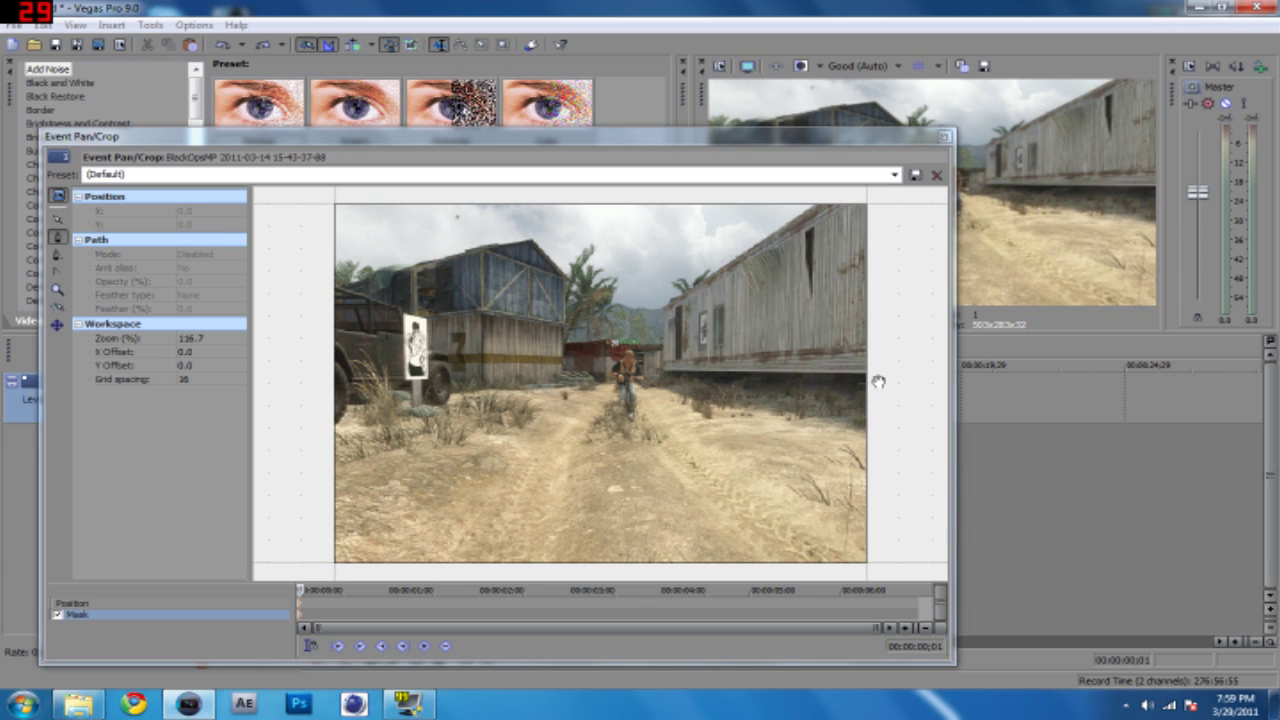
left_click(57, 326)
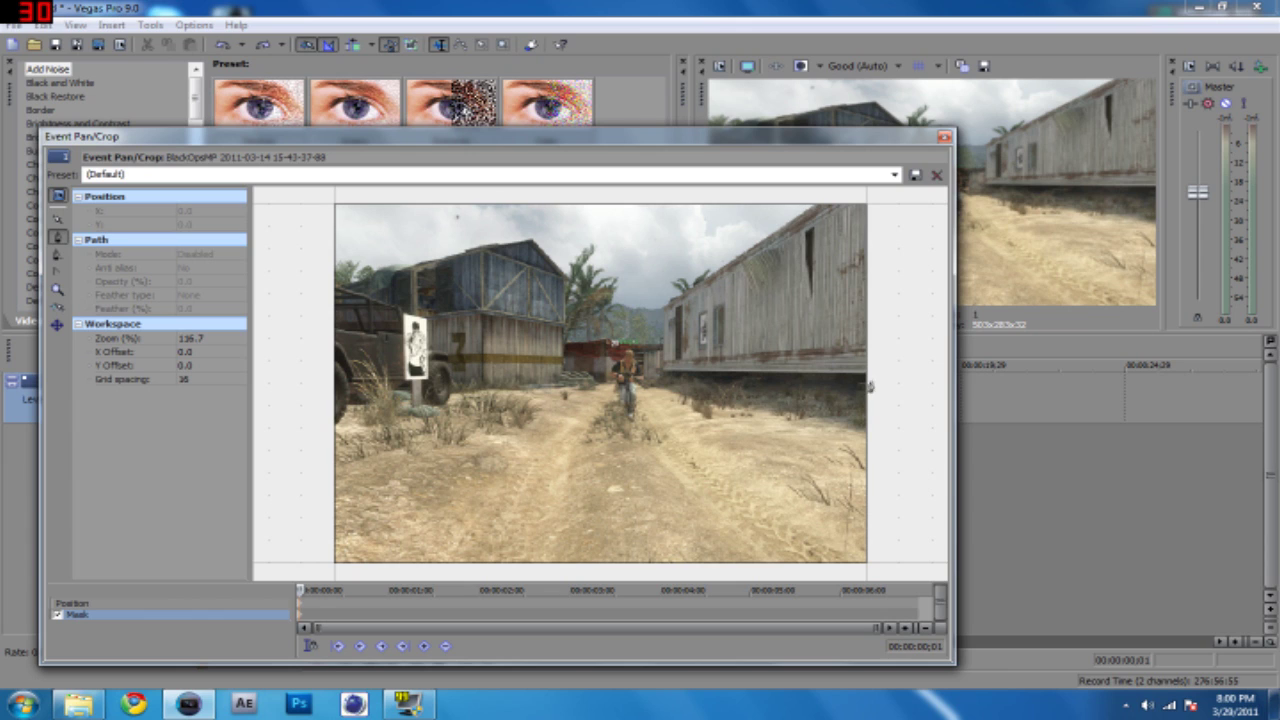
left_click(901, 388)
left_click(897, 431)
left_click(912, 427)
key("ctrl+z")
key("ctrl+z")
key("ctrl+z")
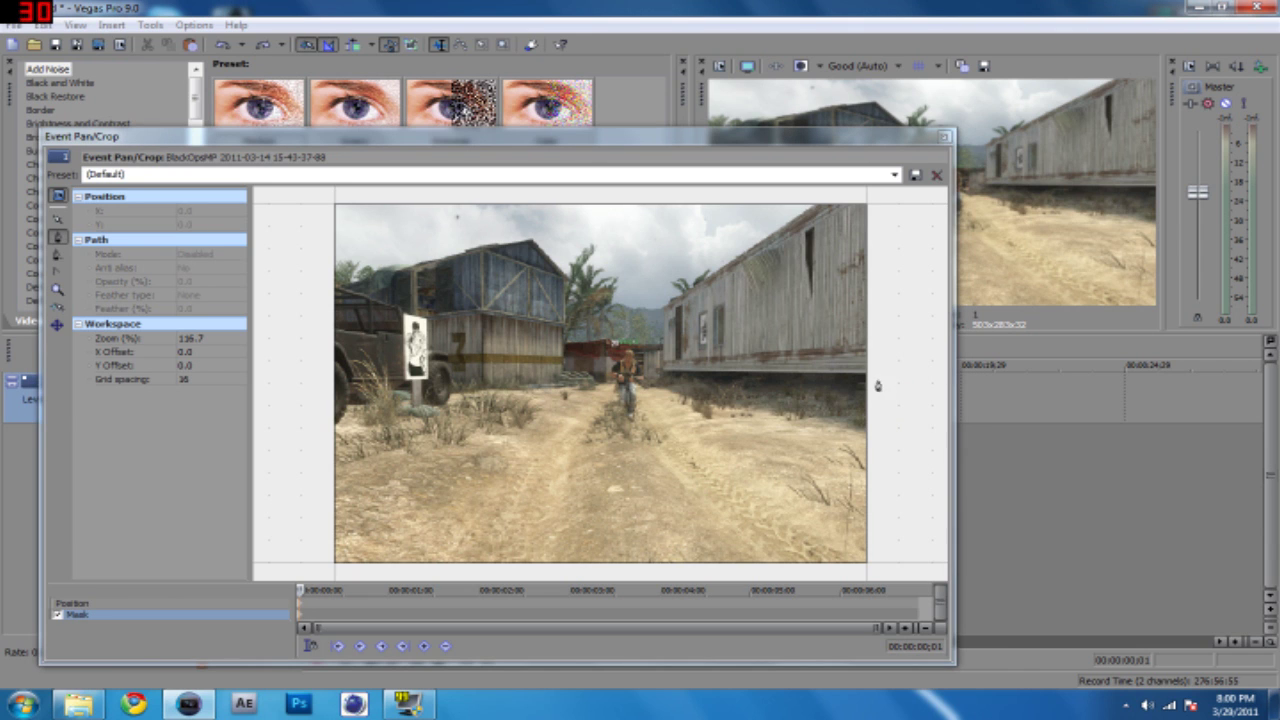
Trace mask anchors along the base of the metal building on the image's right, up its far end and along its roofline
left_click(874, 377)
scroll(874, 377, "up", 2)
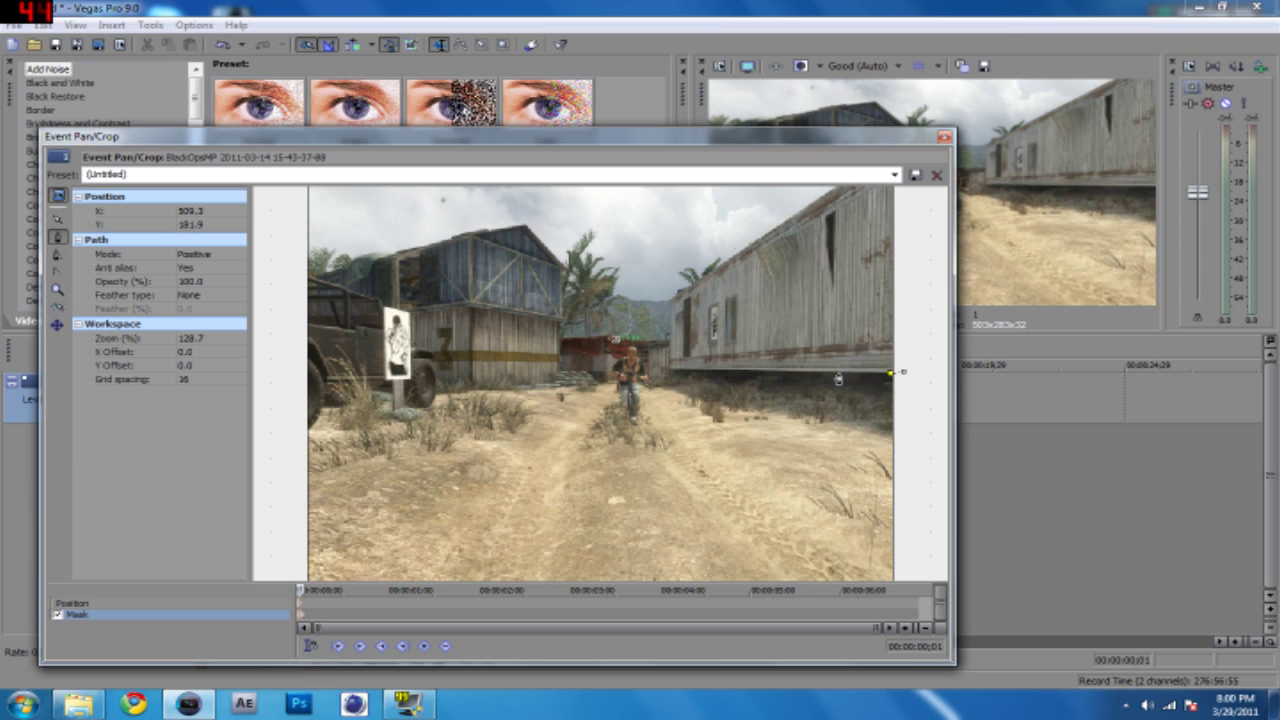
key("ctrl+z")
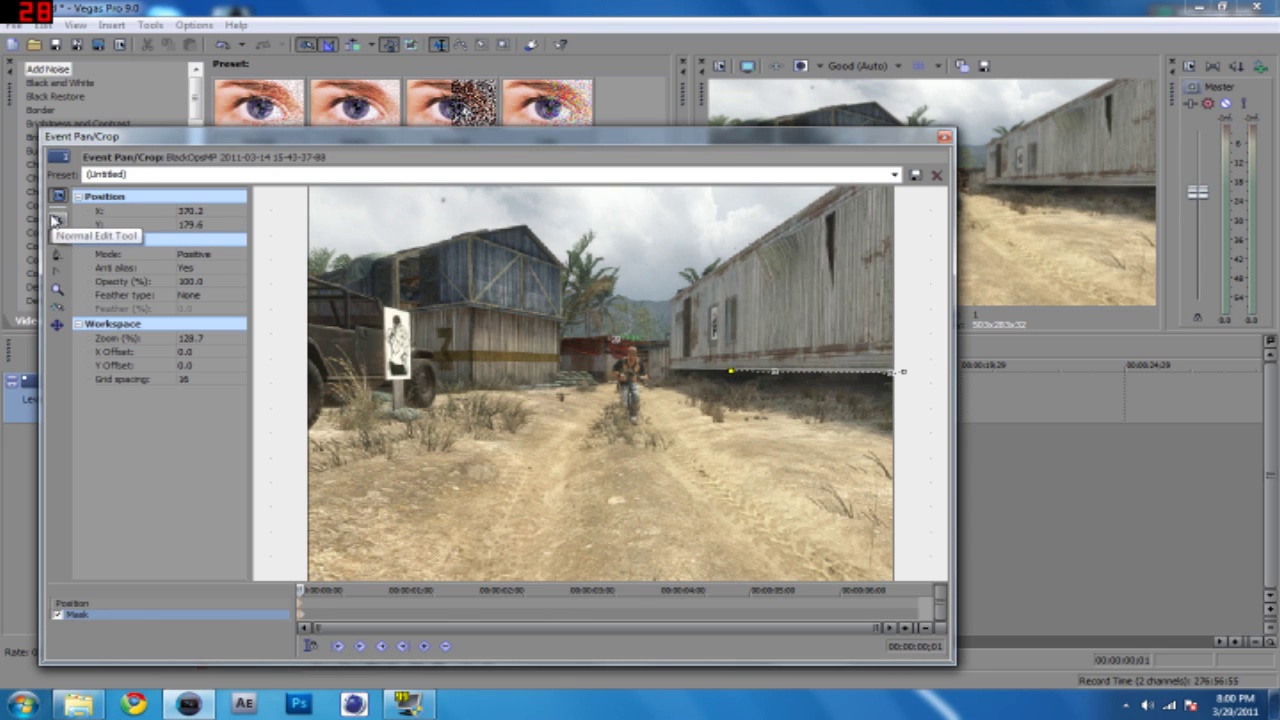
left_click(670, 374)
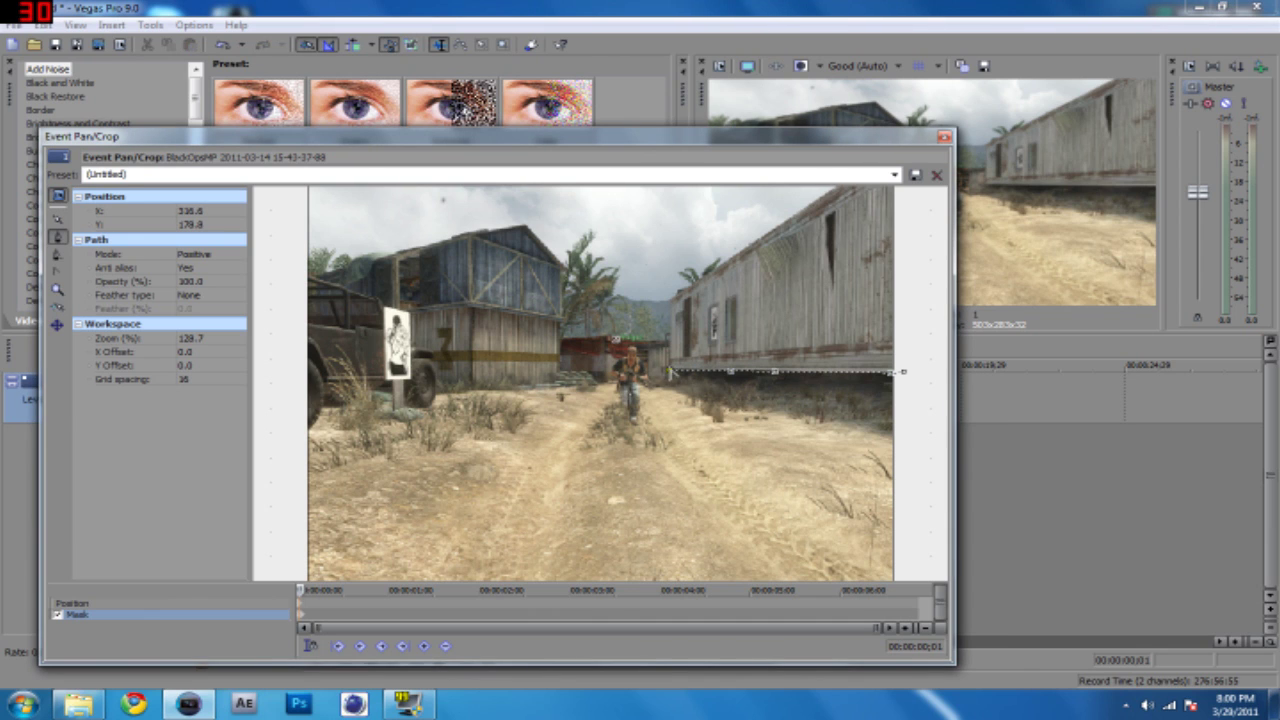
left_click(670, 303)
scroll(873, 194, "down", 2)
left_click(808, 213)
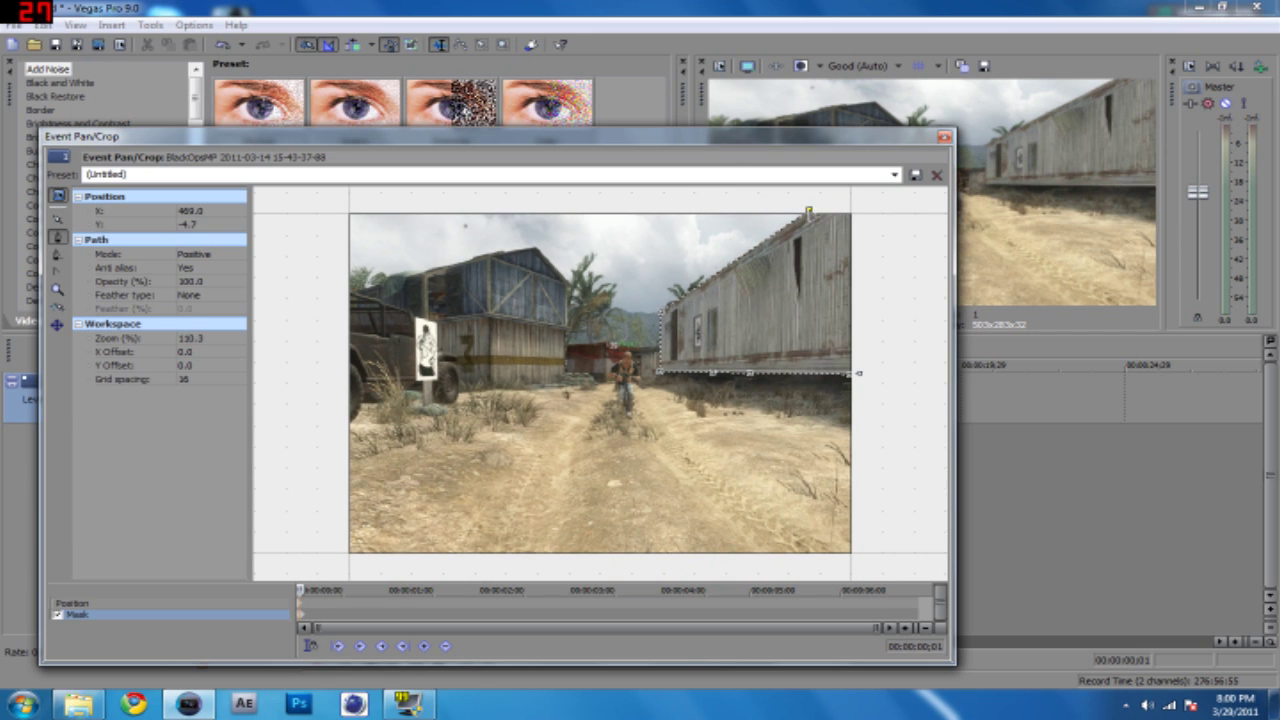
Continue the mask path around the building outside the frame, close it at the first anchor, and close the pan/crop settings
left_click(860, 203)
left_click(901, 245)
left_click(902, 367)
left_click(859, 374)
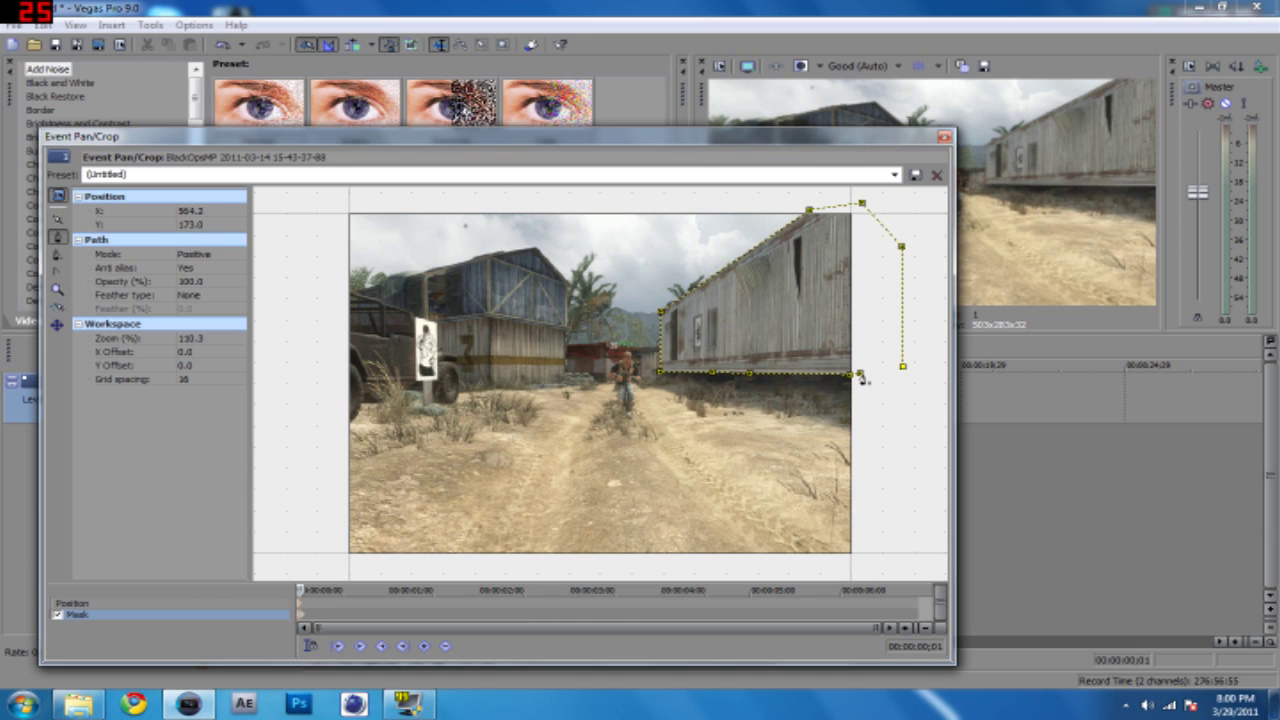
left_click(860, 354)
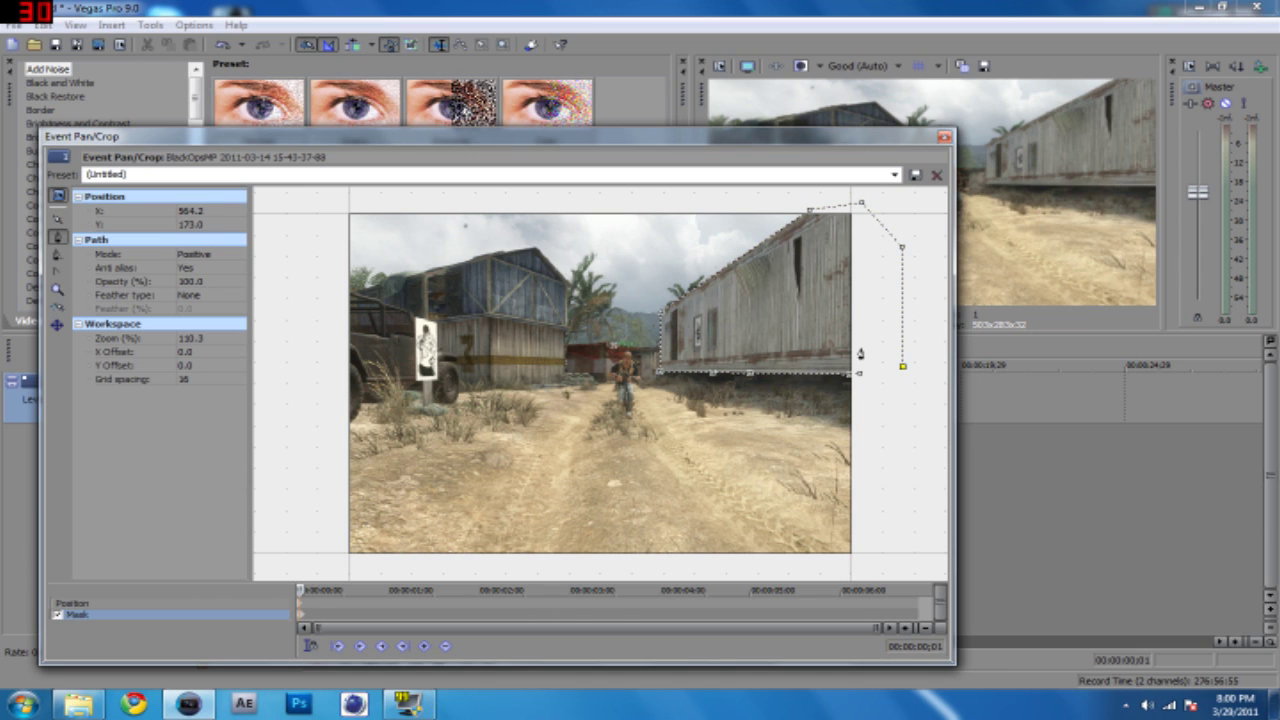
left_click(860, 376)
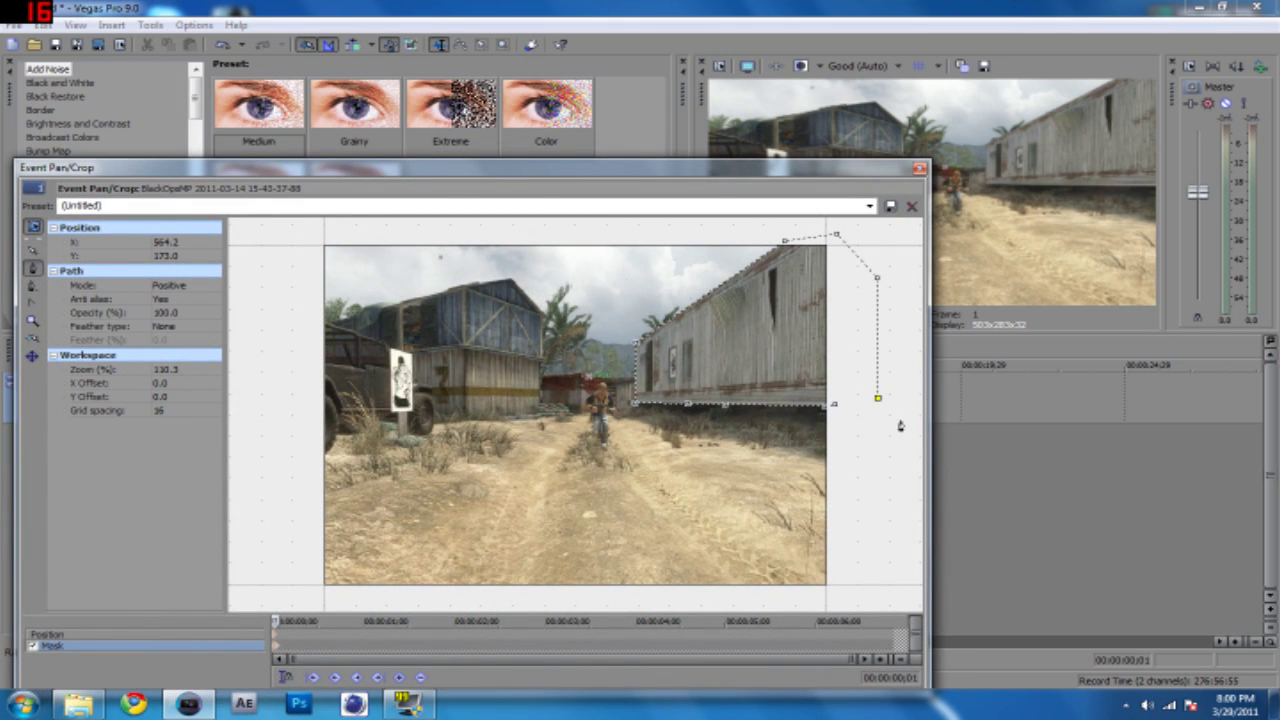
left_click(834, 405)
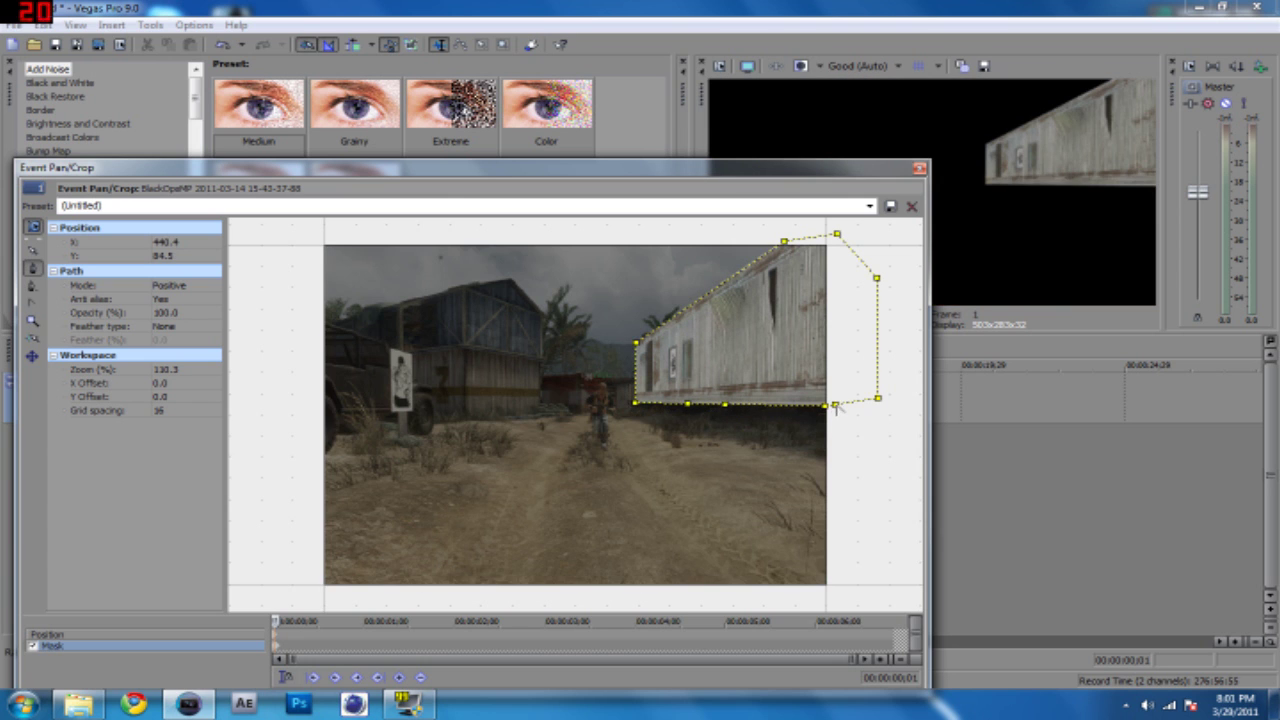
left_click_drag(885, 172, 838, 261)
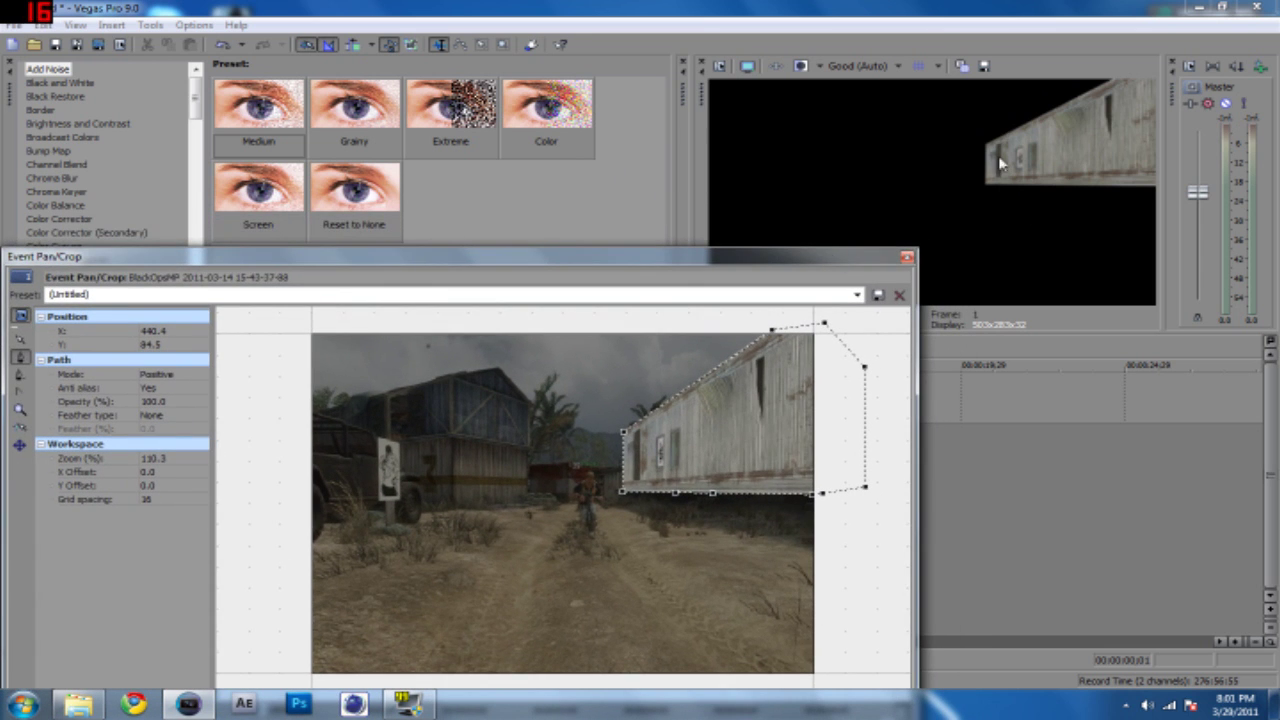
left_click(907, 257)
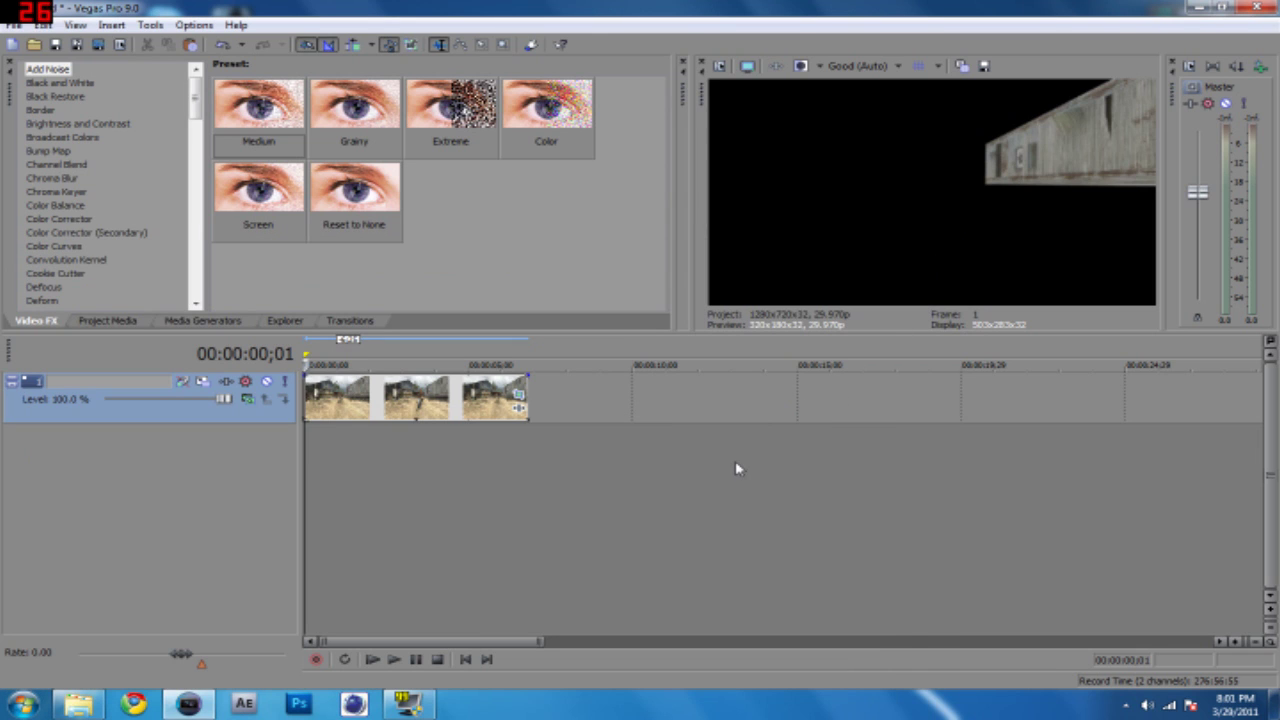
Insert a new video track above the masked clip and import 1_1.avi into the project media
right_click(272, 414)
left_click(332, 447)
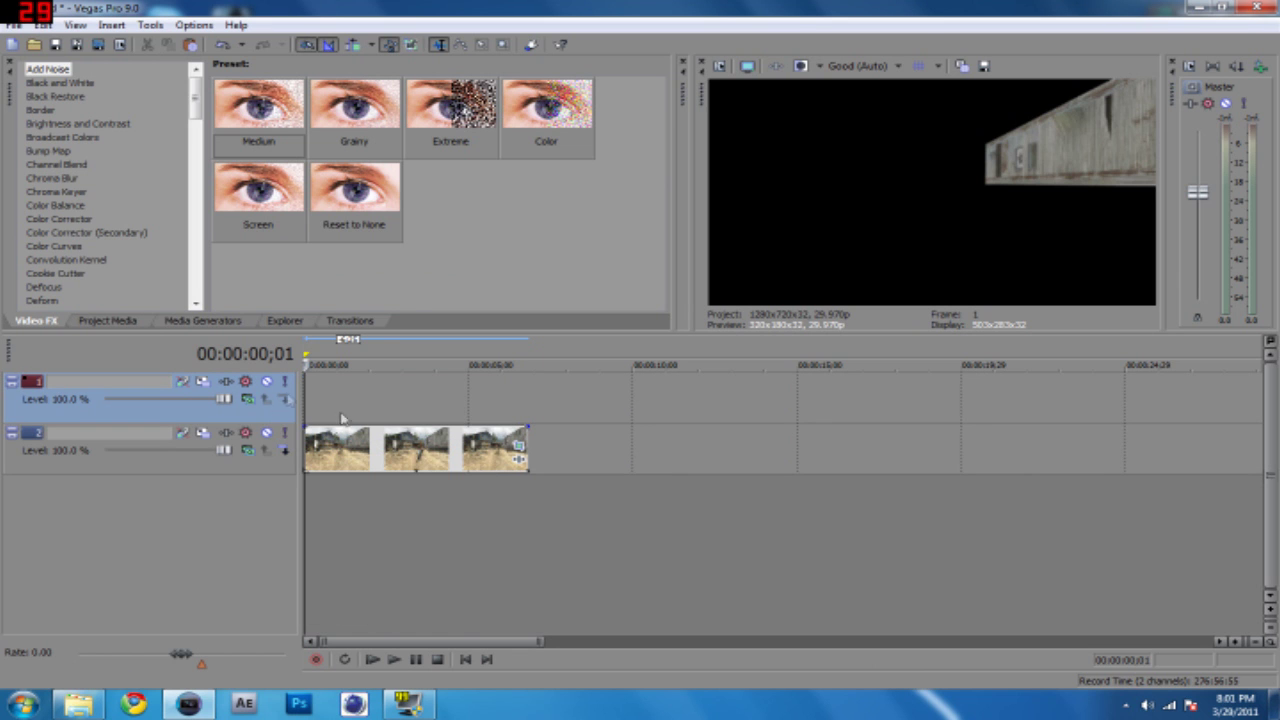
left_click(12, 25)
mouse_move(90, 163)
left_click(322, 168)
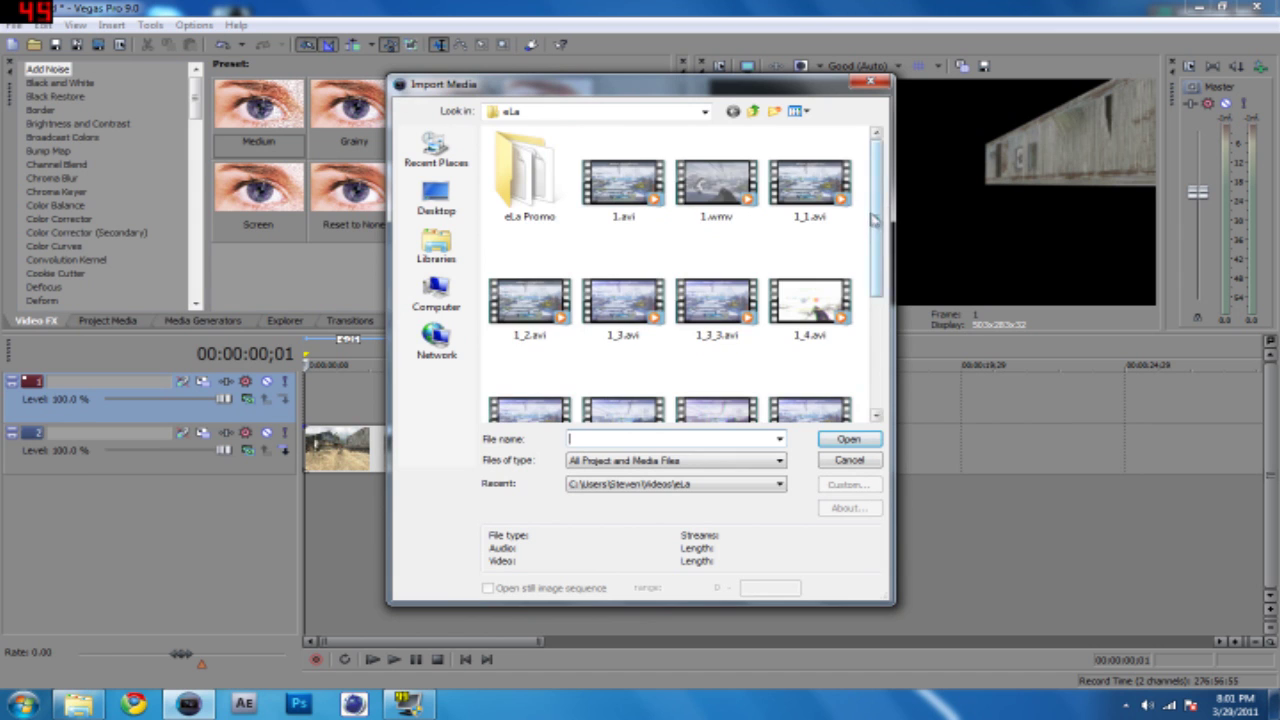
scroll(806, 170, "down", 1)
double_click(808, 152)
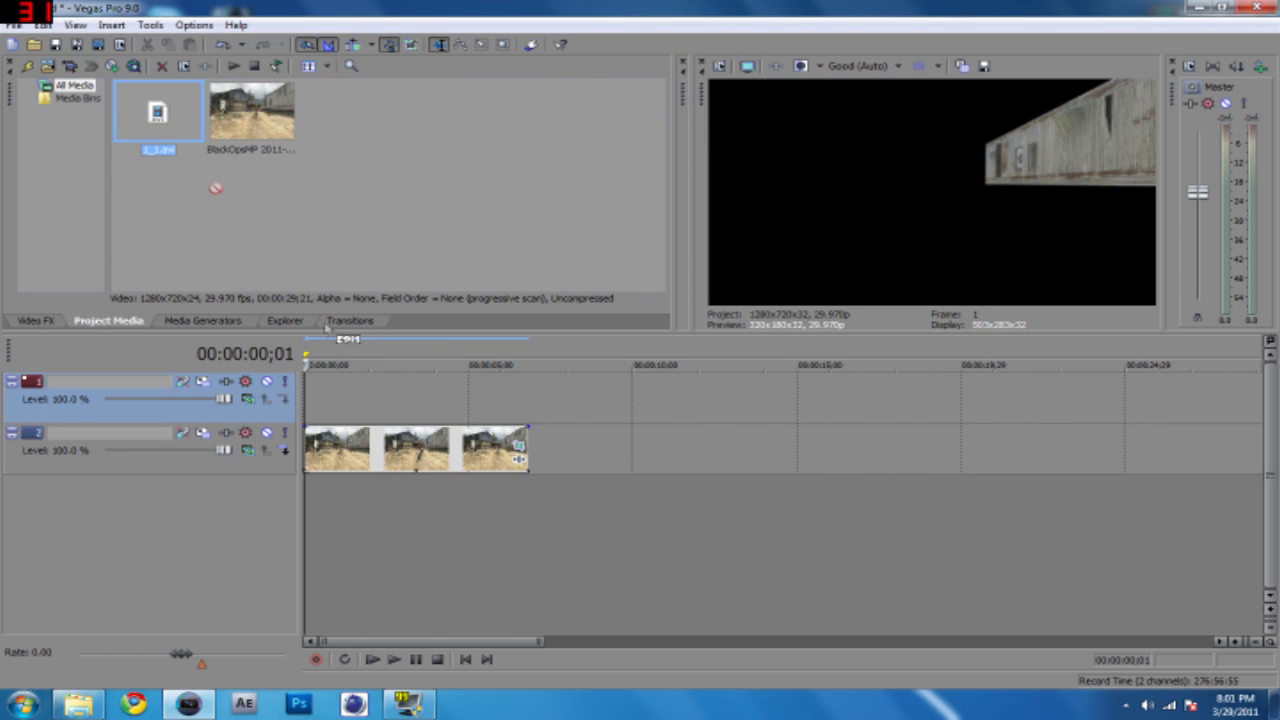
Place 1_1.avi at the start of a new video track below the masked clip as its background
left_click_drag(215, 187, 420, 533)
left_click_drag(323, 522, 366, 554)
left_click(380, 558)
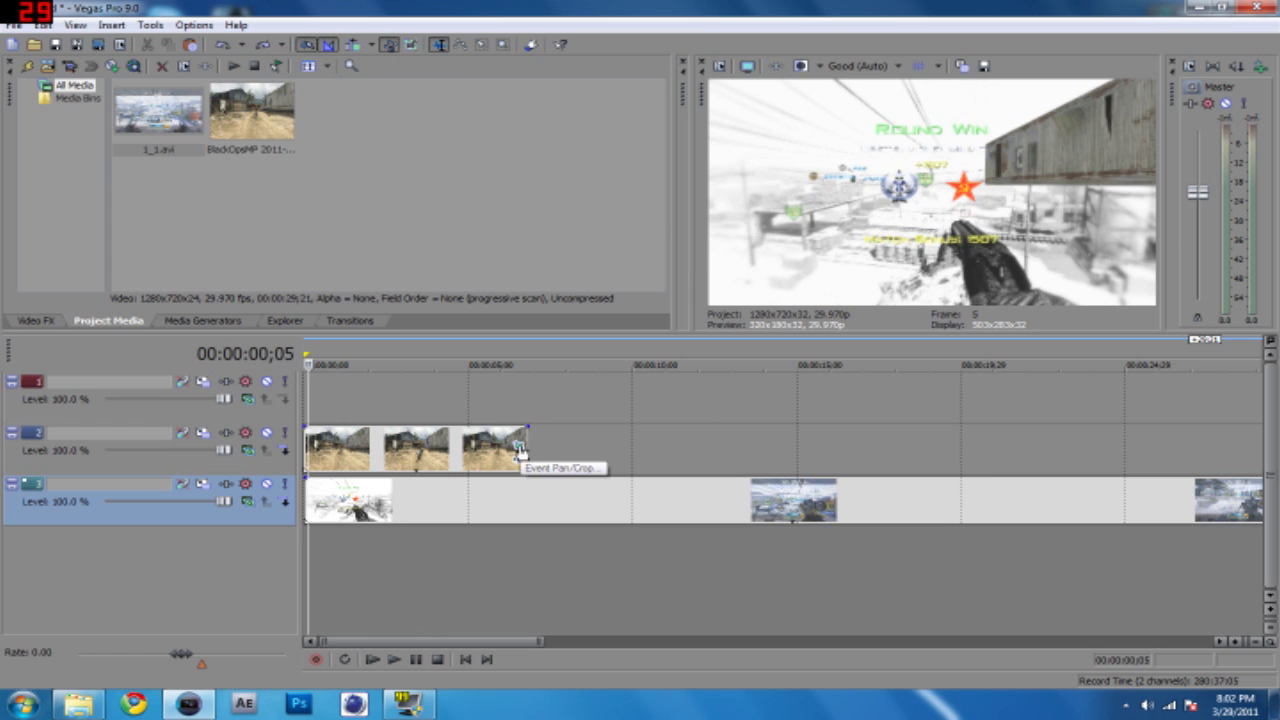
Shift the masked building over the background by moving its pan/crop frame to about X Center 324.5, Y Center 135.5
right_click(452, 455)
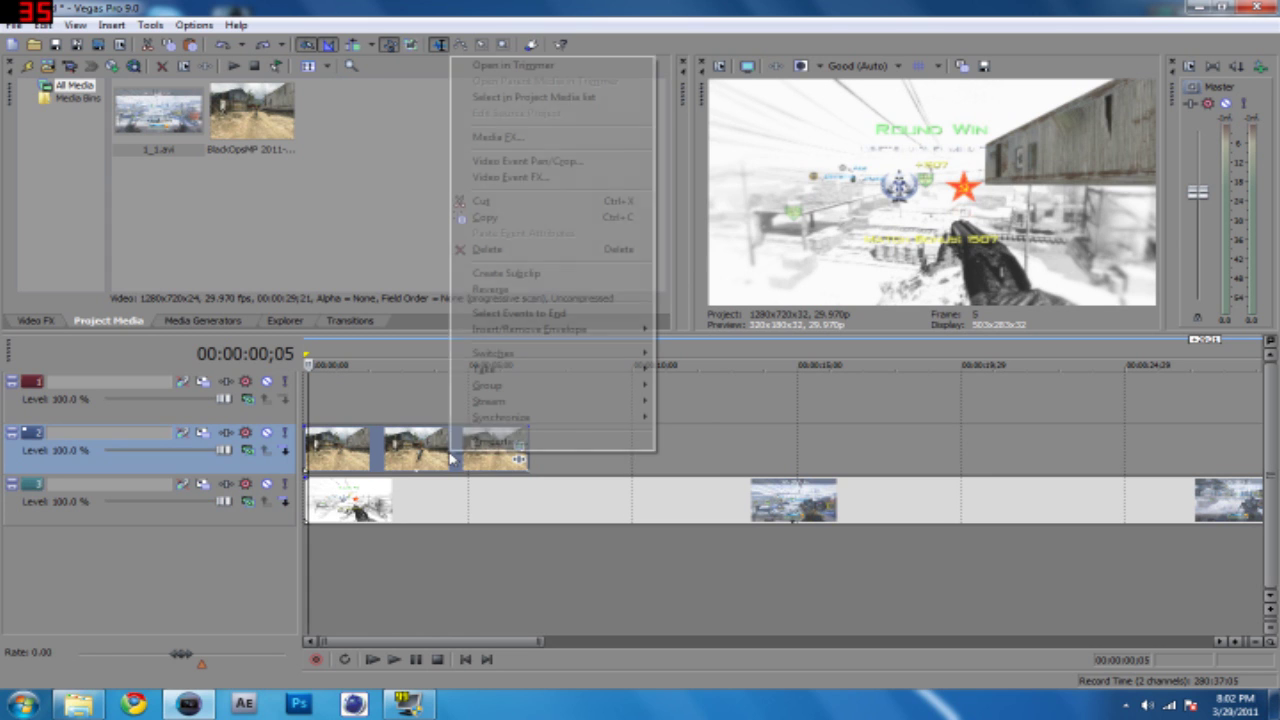
left_click(584, 163)
left_click_drag(510, 232, 447, 122)
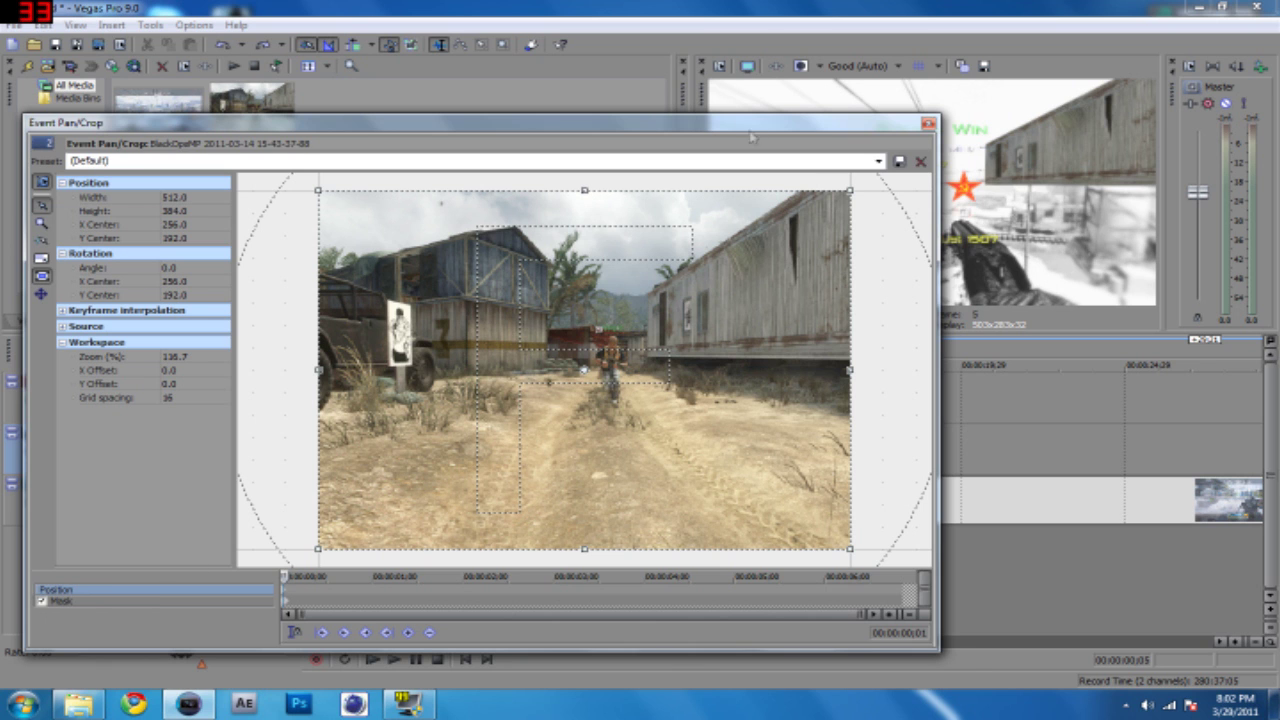
left_click_drag(727, 221, 566, 295)
left_click_drag(483, 415, 553, 364)
Undo the pan/crop frame move and the placement of 1_1.avi, and close the pan/crop settings
left_click(787, 239)
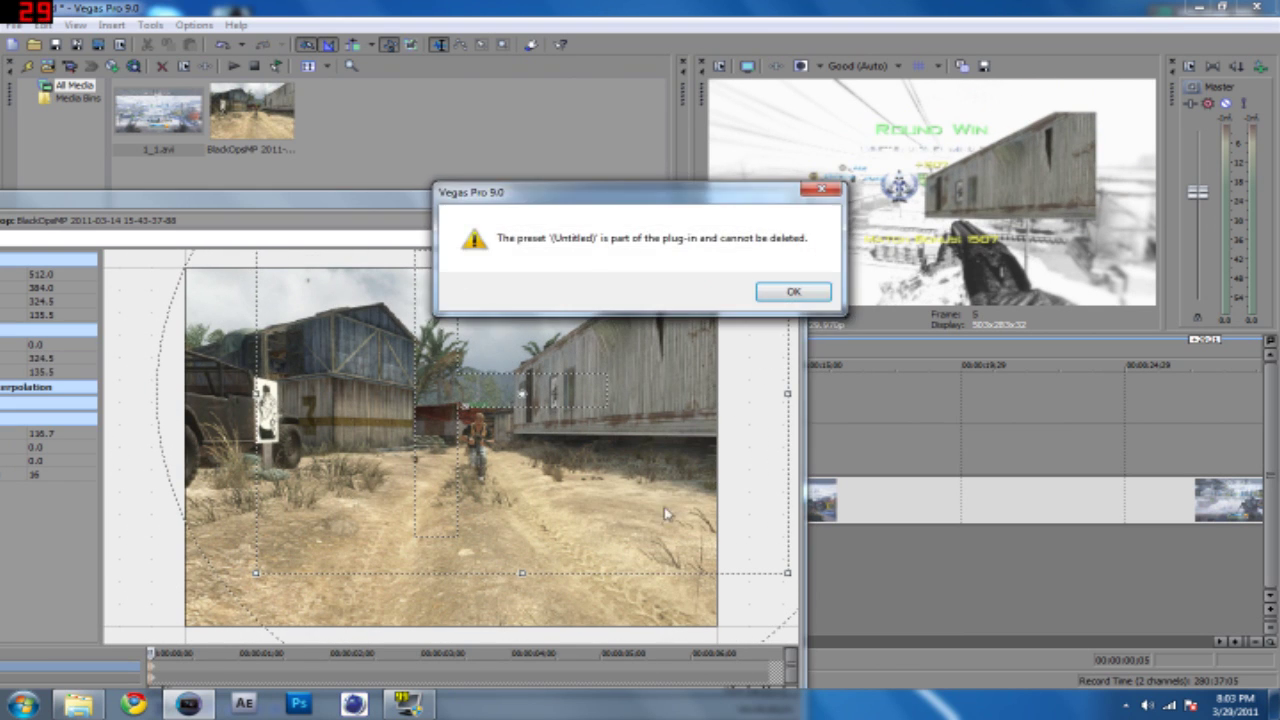
left_click(811, 294)
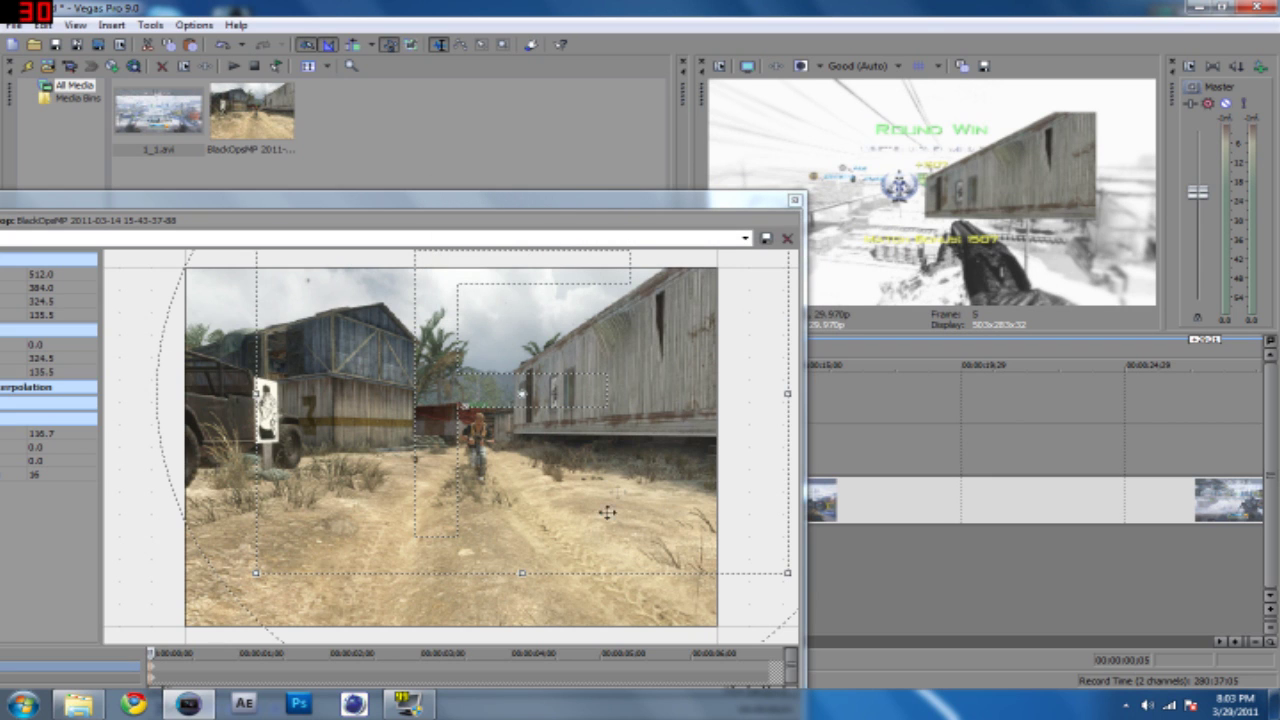
key("ctrl+z")
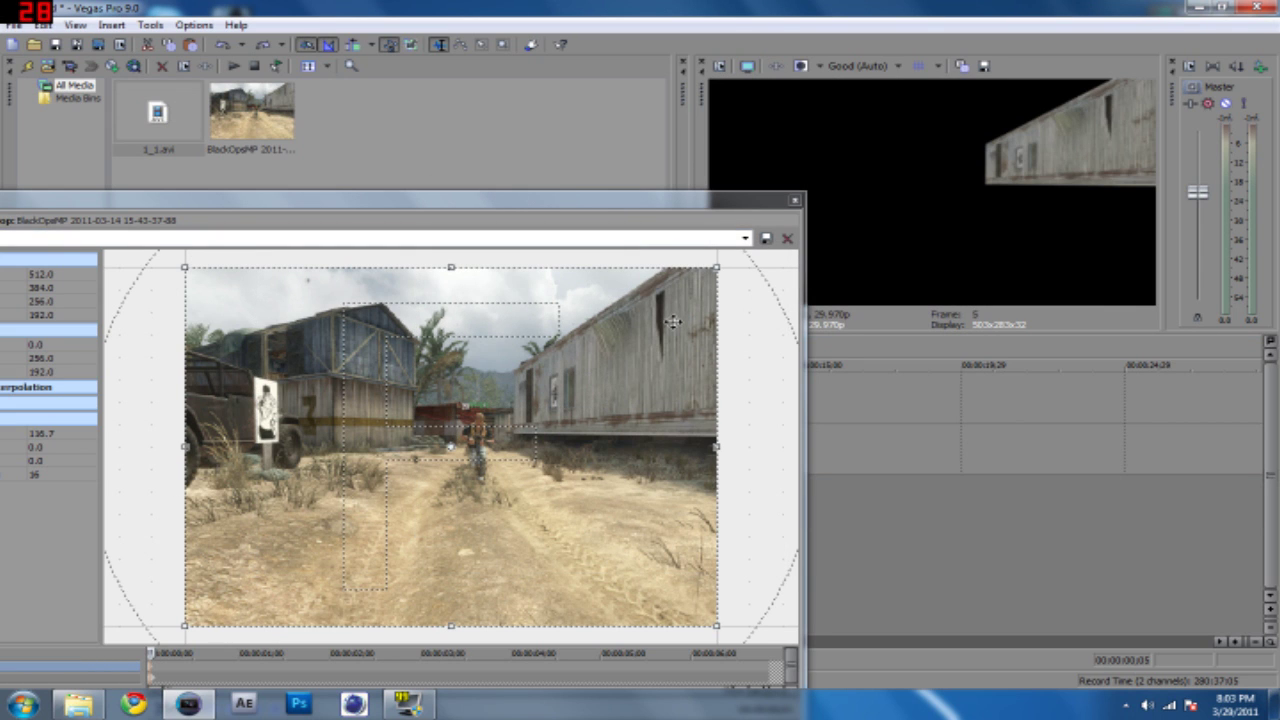
left_click(795, 200)
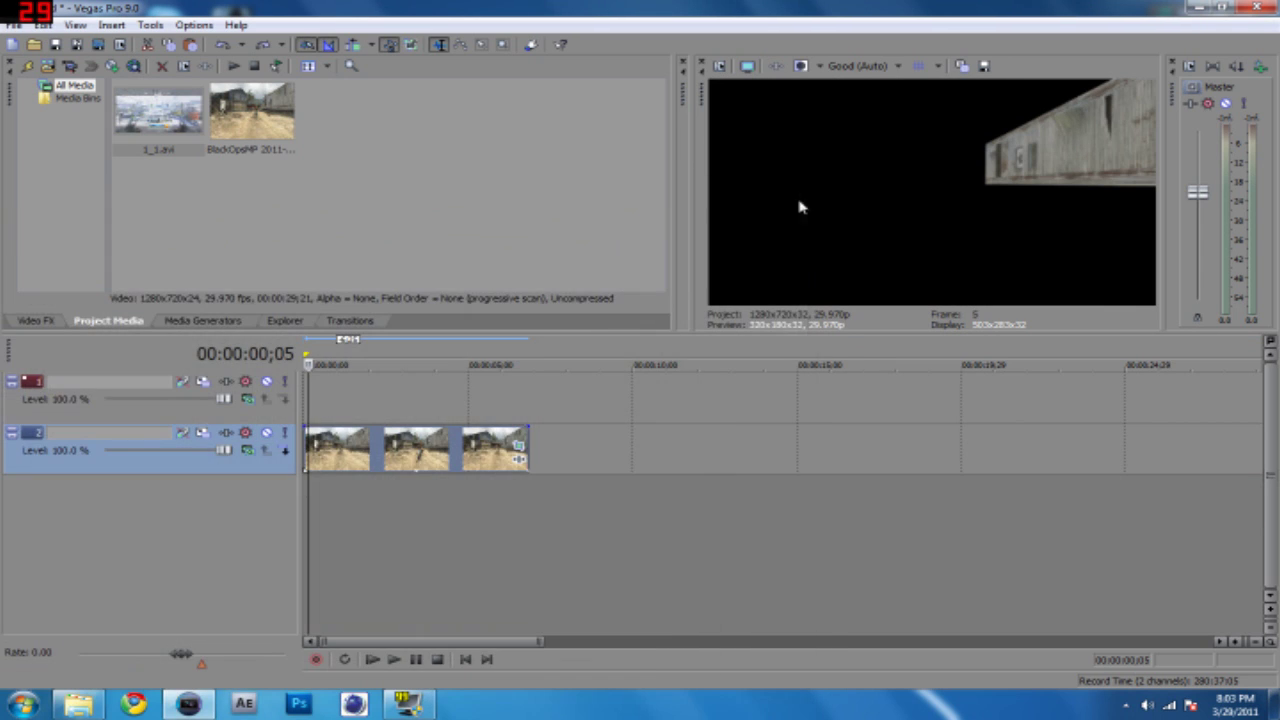
Preview the masked clip at several points, including about 00:00:04;14 and 00:00:05;06
left_click(450, 534)
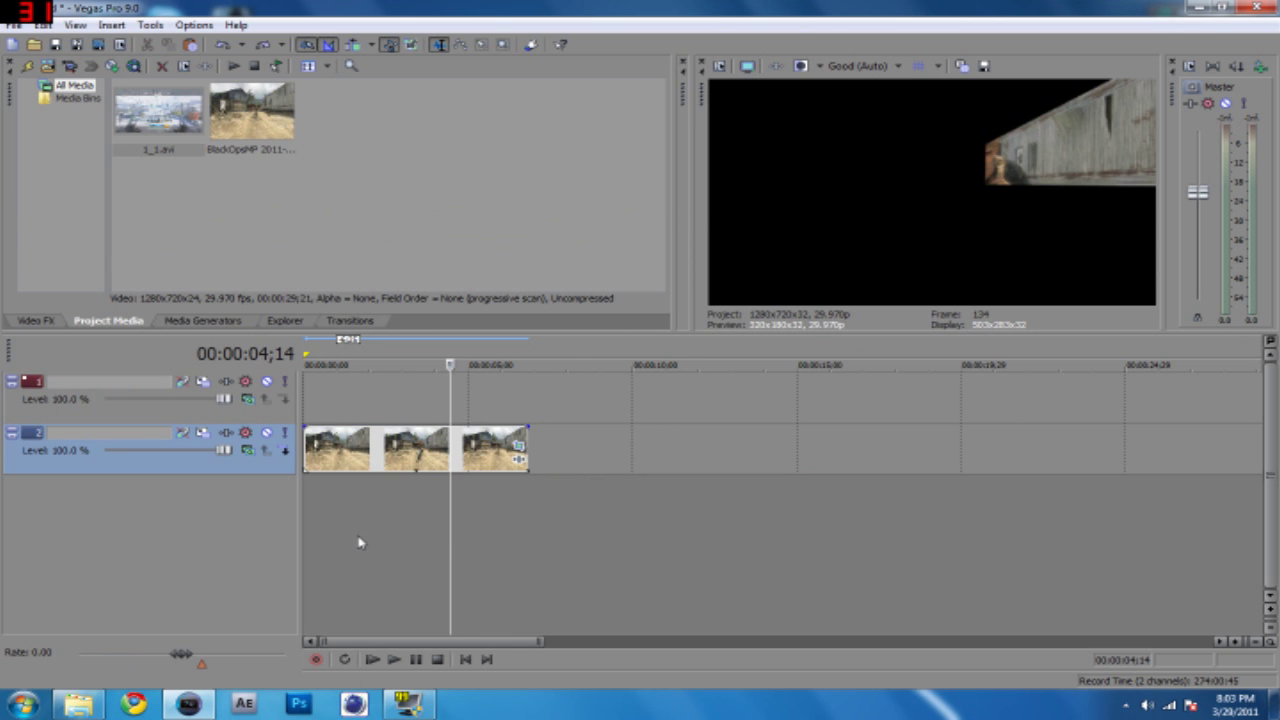
left_click(359, 540)
left_click(476, 535)
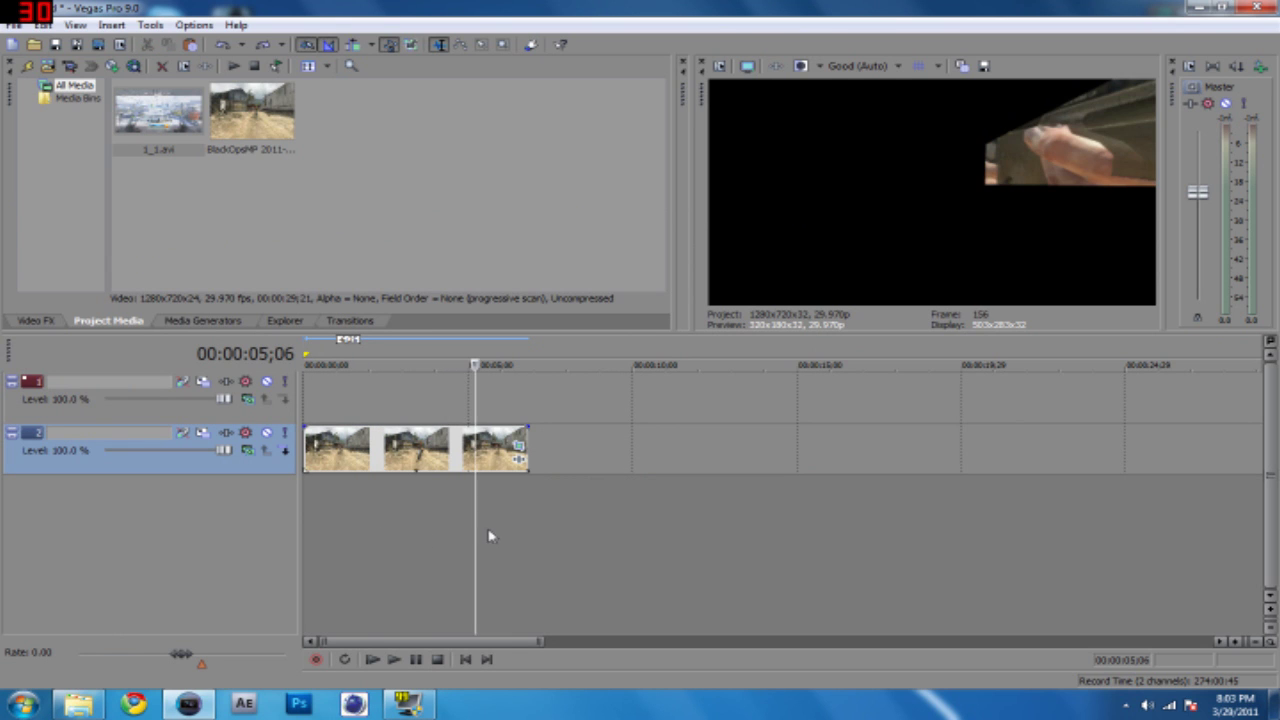
Trim the end of the masked clip to 00:00:03;11, before the player's hand covers the masked building
left_click(518, 444)
left_click_drag(563, 212, 606, 144)
left_click_drag(197, 592, 494, 593)
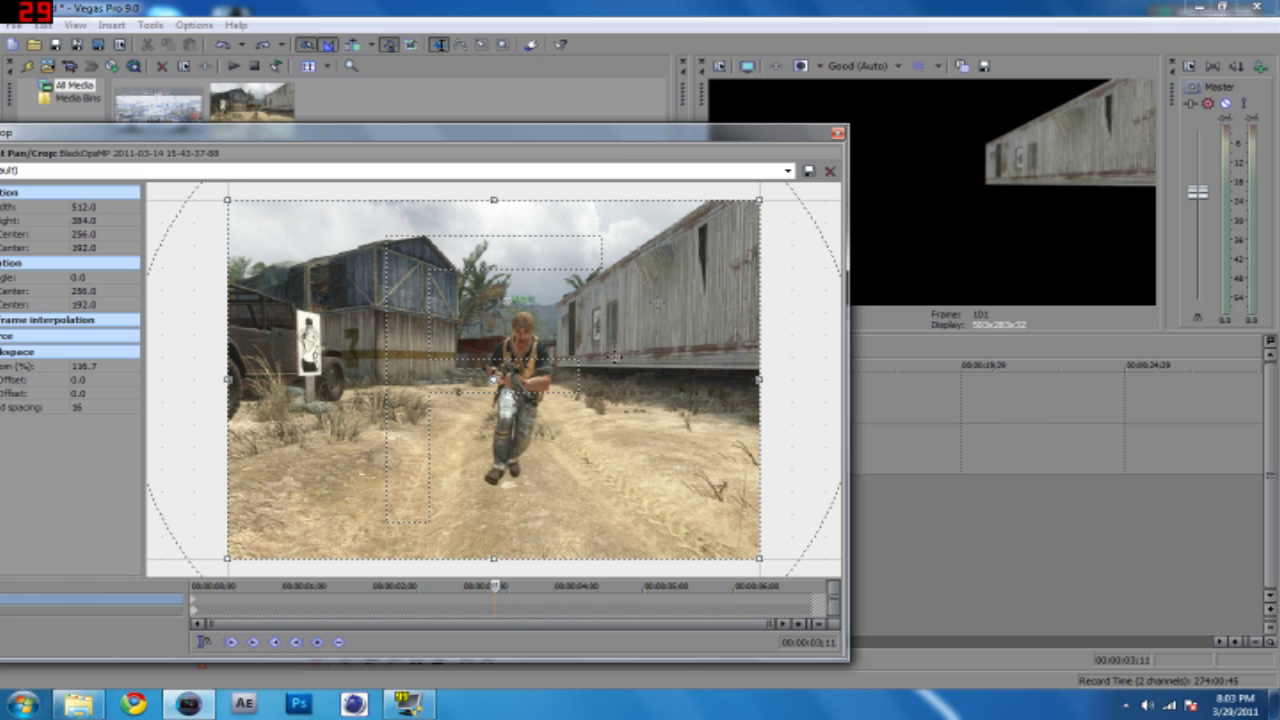
left_click(838, 132)
left_click_drag(528, 457, 410, 455)
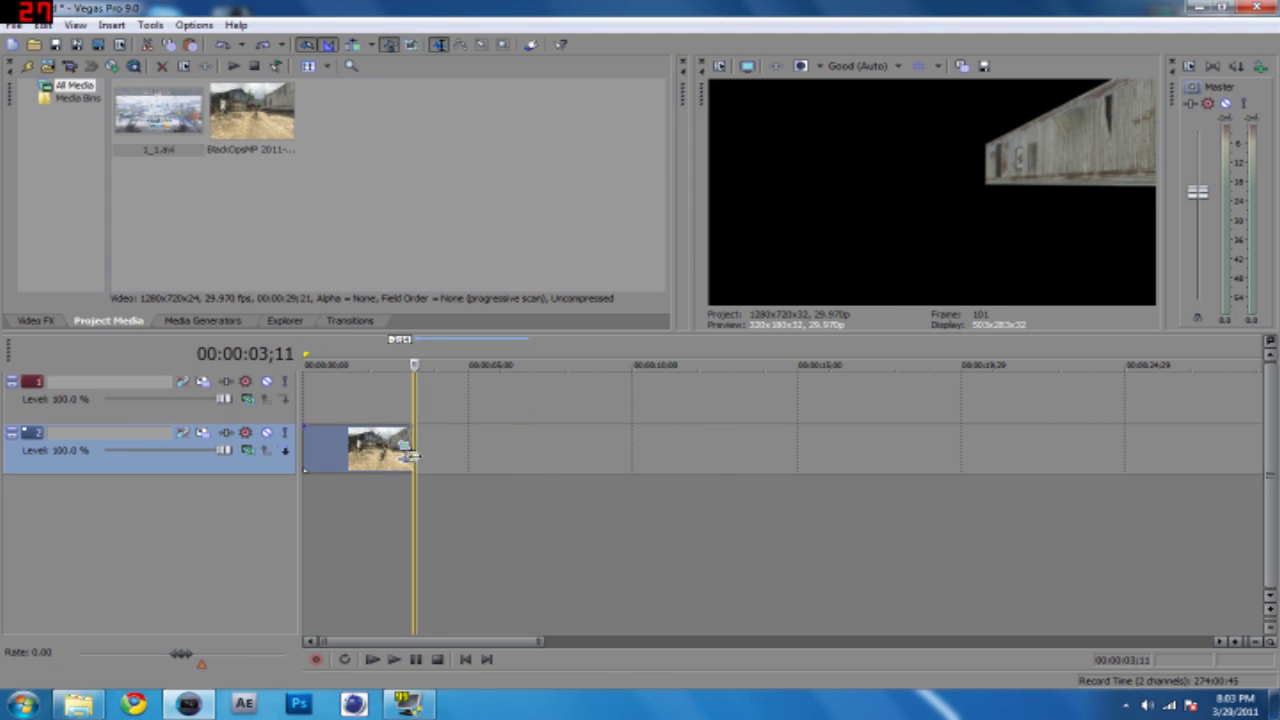
Copy the masked clip from the lower track and paste the duplicate at the start of the upper track
left_click(349, 458)
key("ctrl+c")
left_click(308, 408)
key("ctrl+v")
left_click(365, 518)
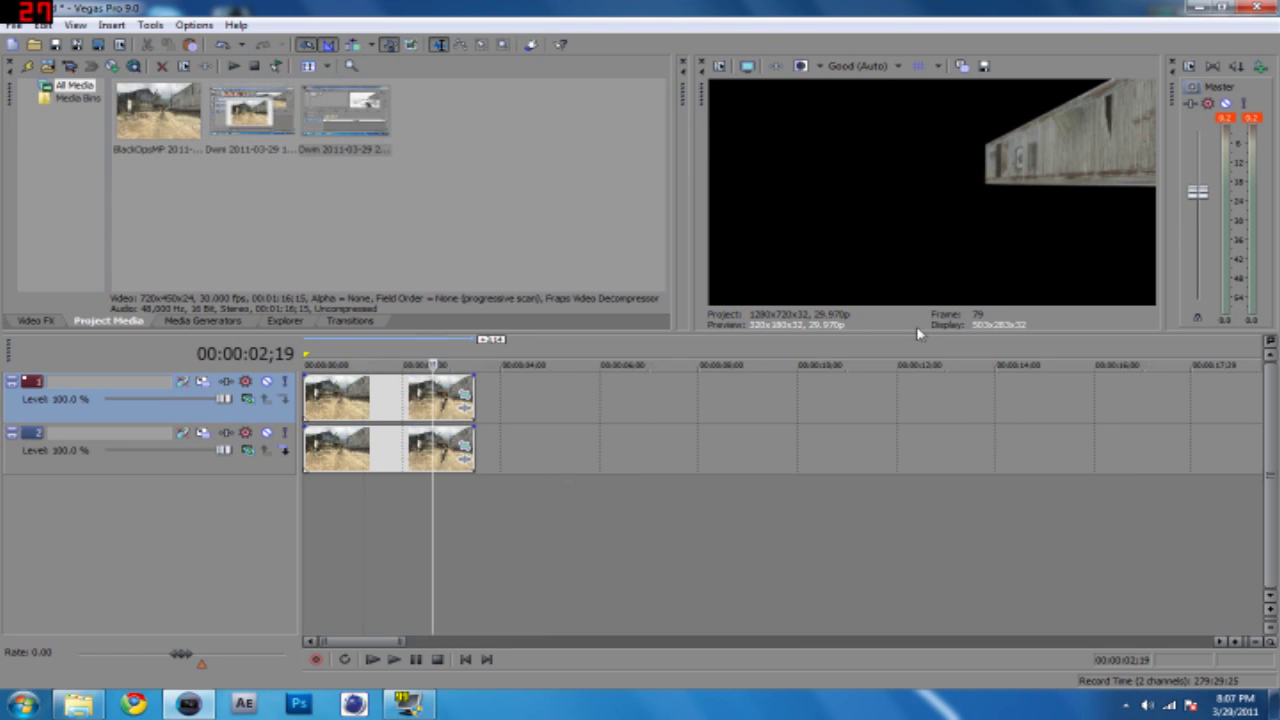
Set the mask path mode of the lower track's clip to Negative in Event Pan/Crop and close the settings
left_click(468, 450)
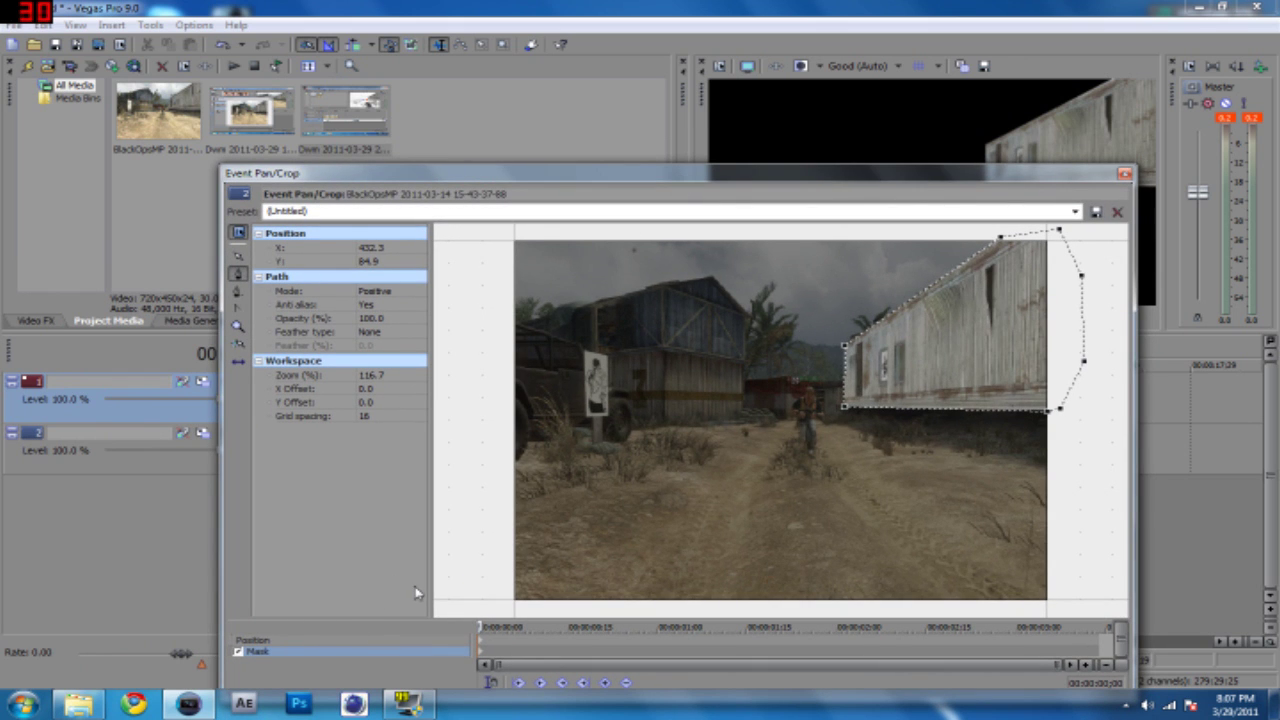
left_click(397, 290)
left_click(394, 314)
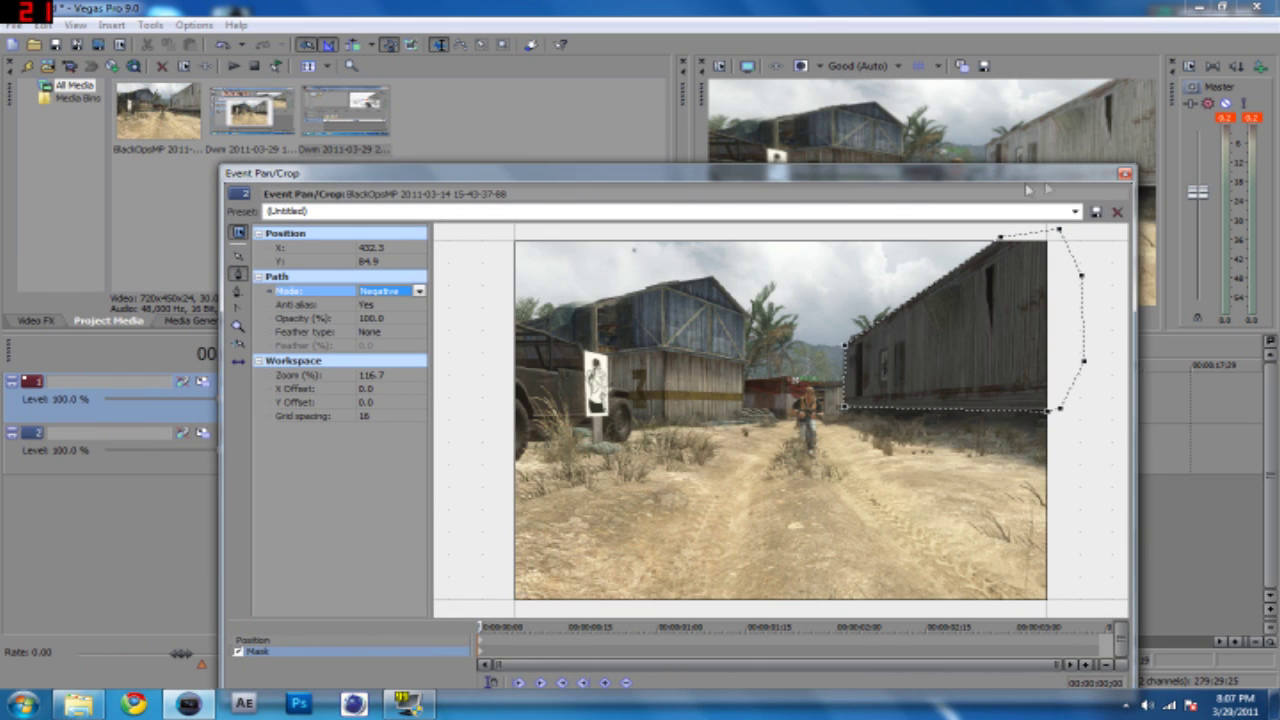
left_click(1125, 176)
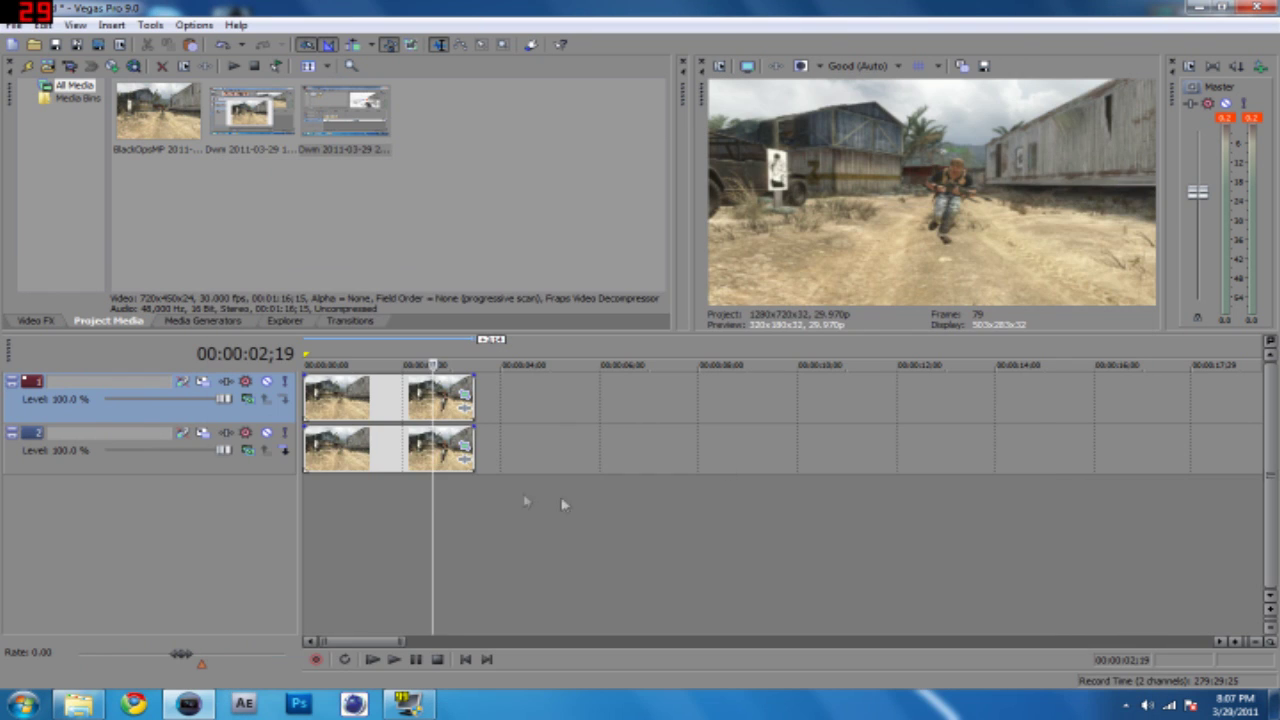
Preview the layered clips at 00:00:01;16 with the lower track muted and unmuted
left_click(380, 513)
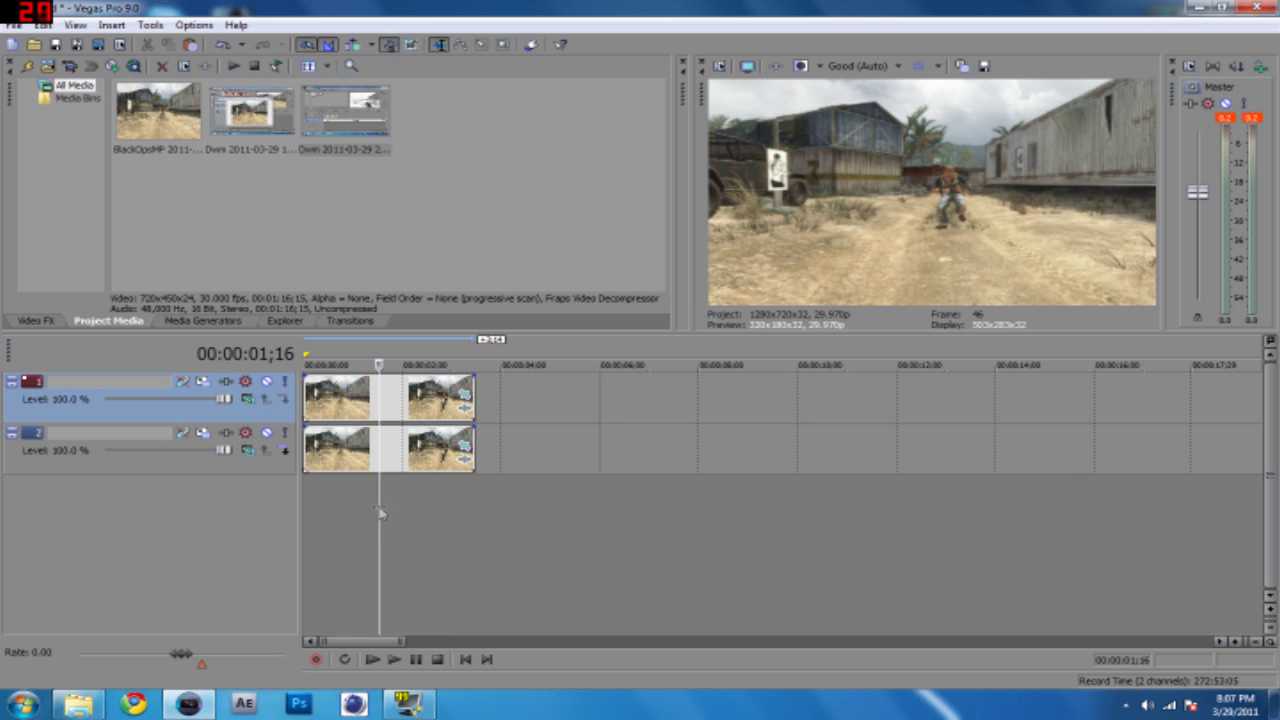
left_click(267, 434)
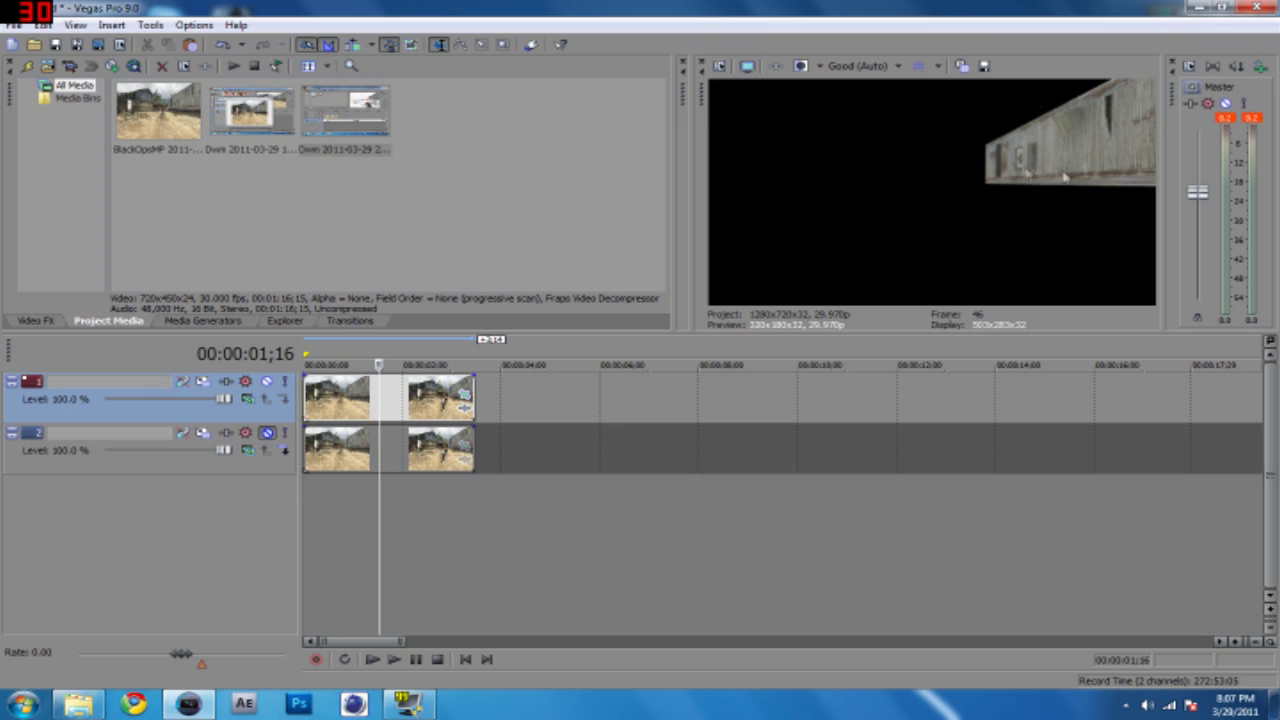
left_click(267, 434)
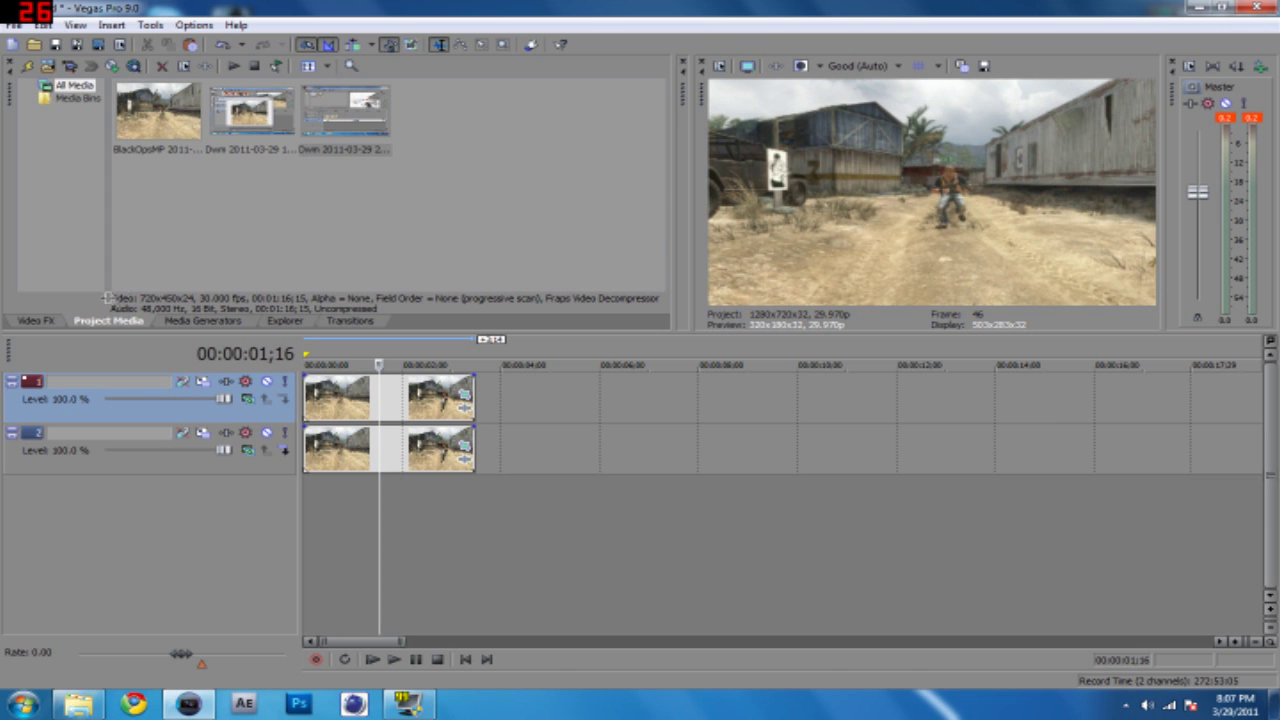
Apply the 100% Black and White video effect to the lower track's clip
left_click(42, 322)
left_click(70, 166)
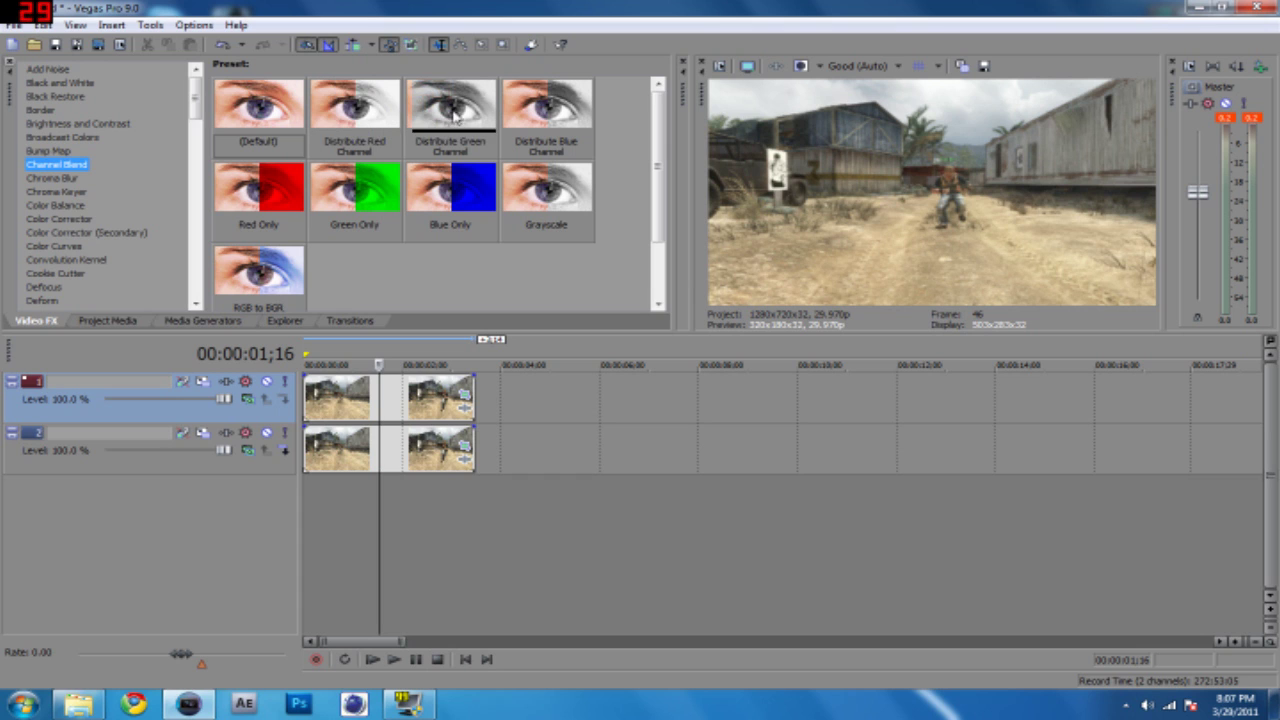
left_click(60, 83)
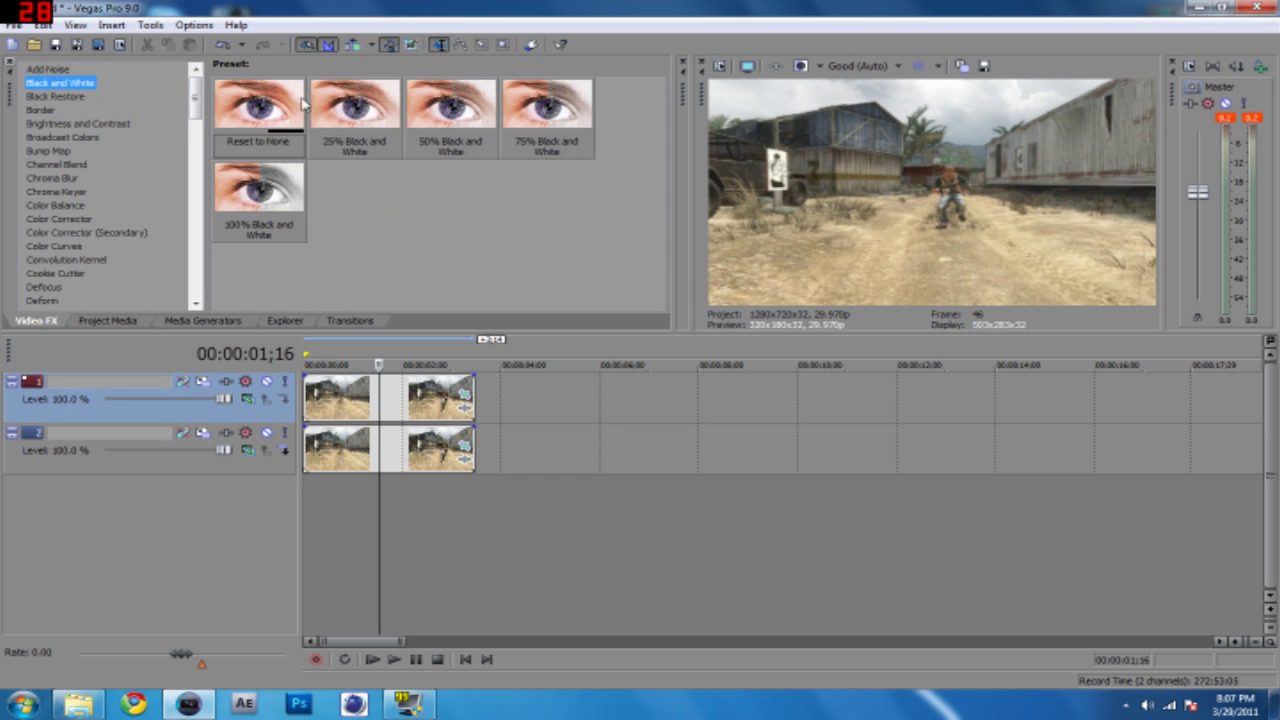
left_click_drag(259, 195, 437, 398)
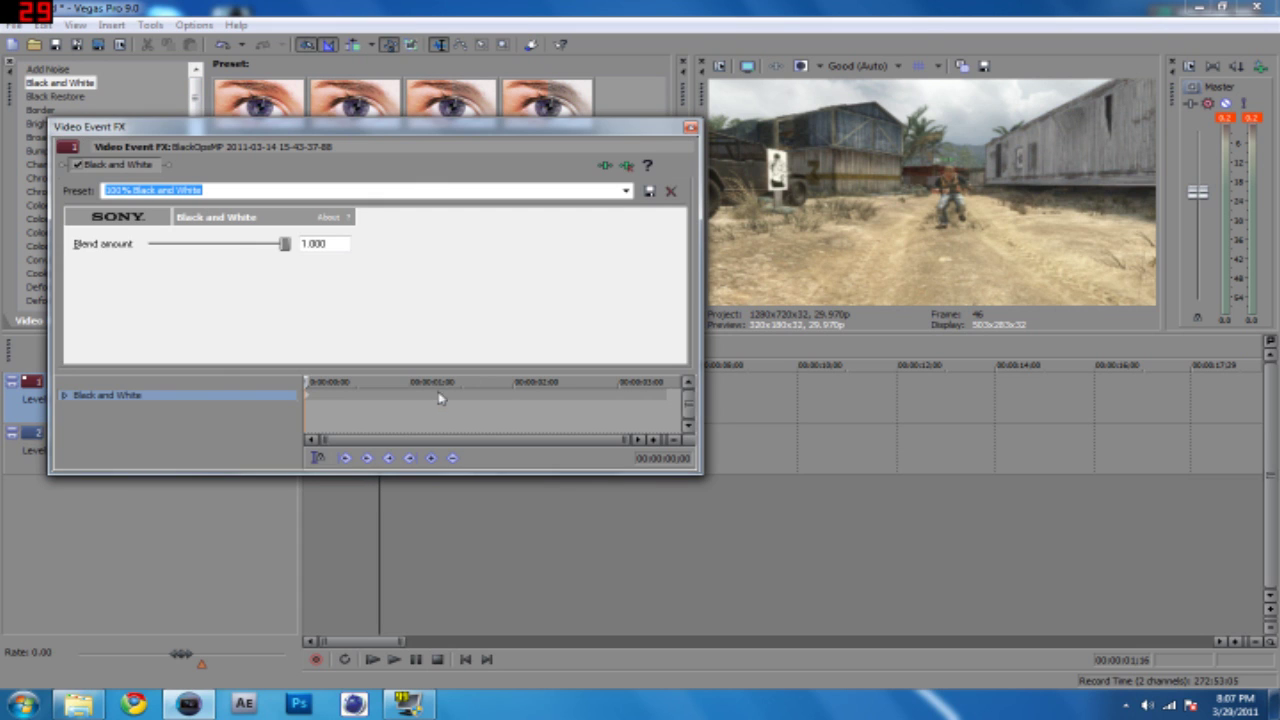
left_click(690, 129)
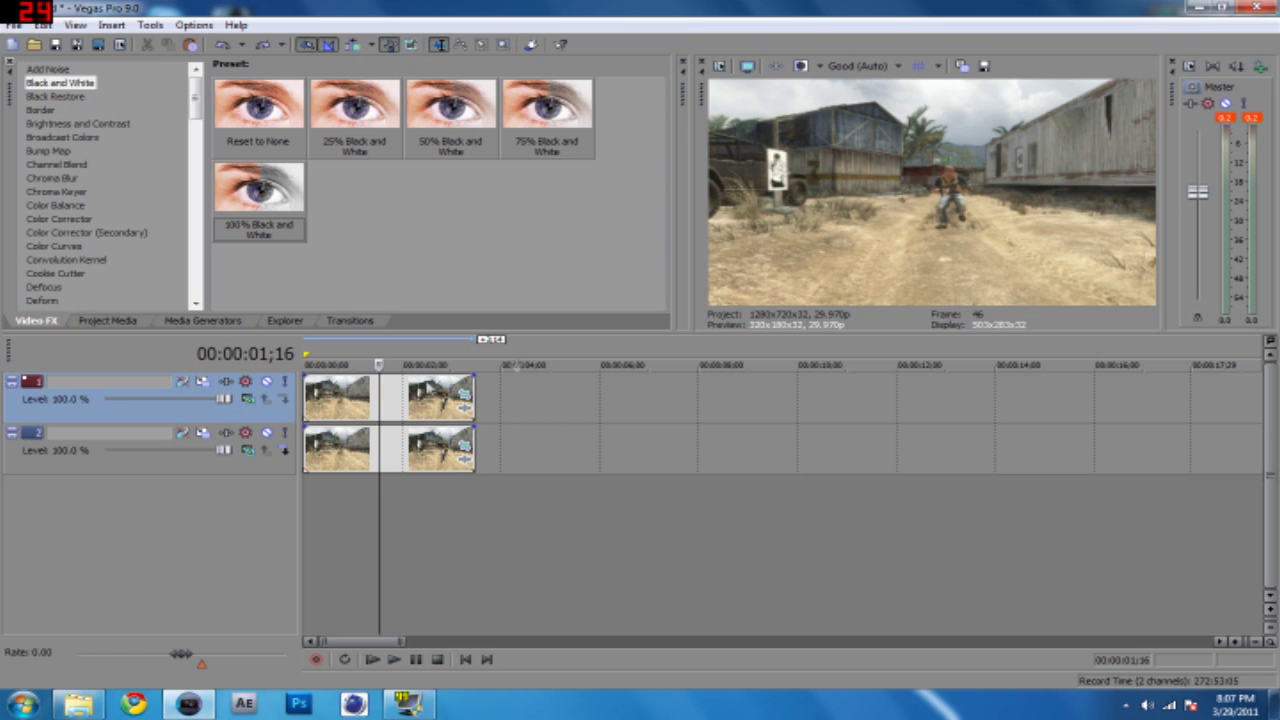
left_click_drag(259, 192, 362, 450)
left_click(690, 128)
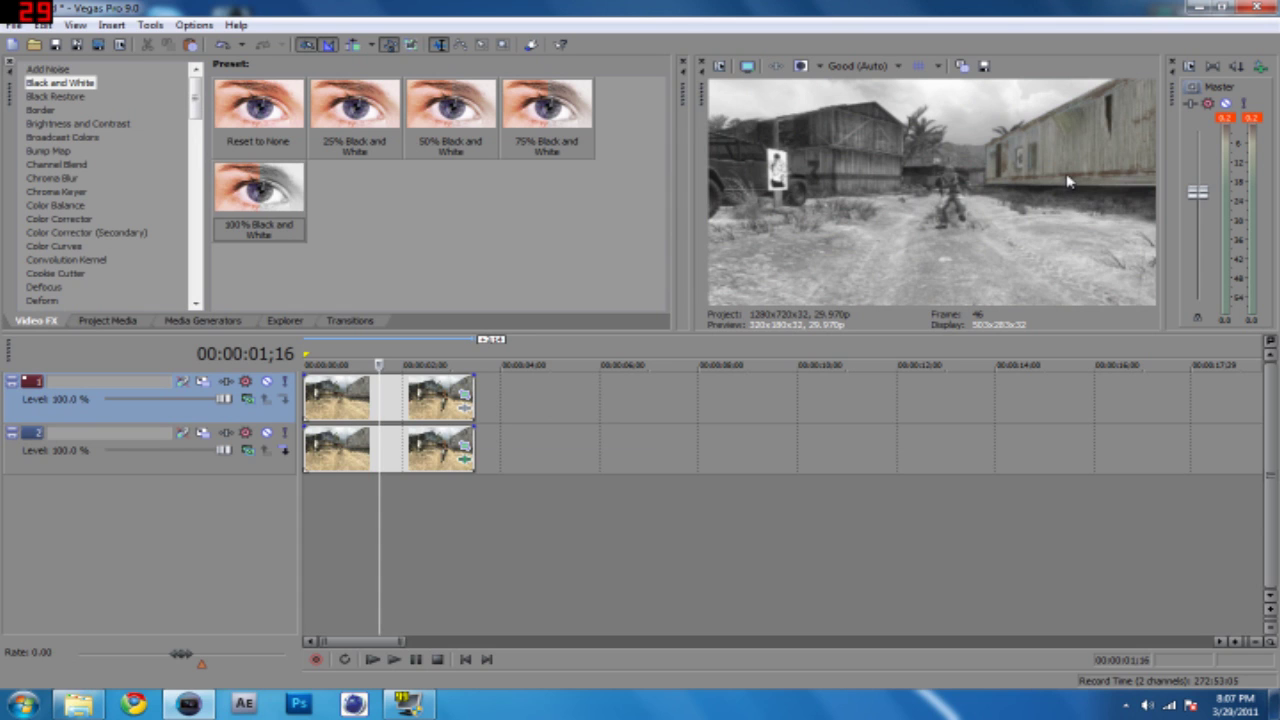
Apply the HSL Adjust effect with the Saturation and Luminance Boost preset to the upper track's masked building clip
left_click_drag(198, 108, 196, 162)
left_click(50, 129)
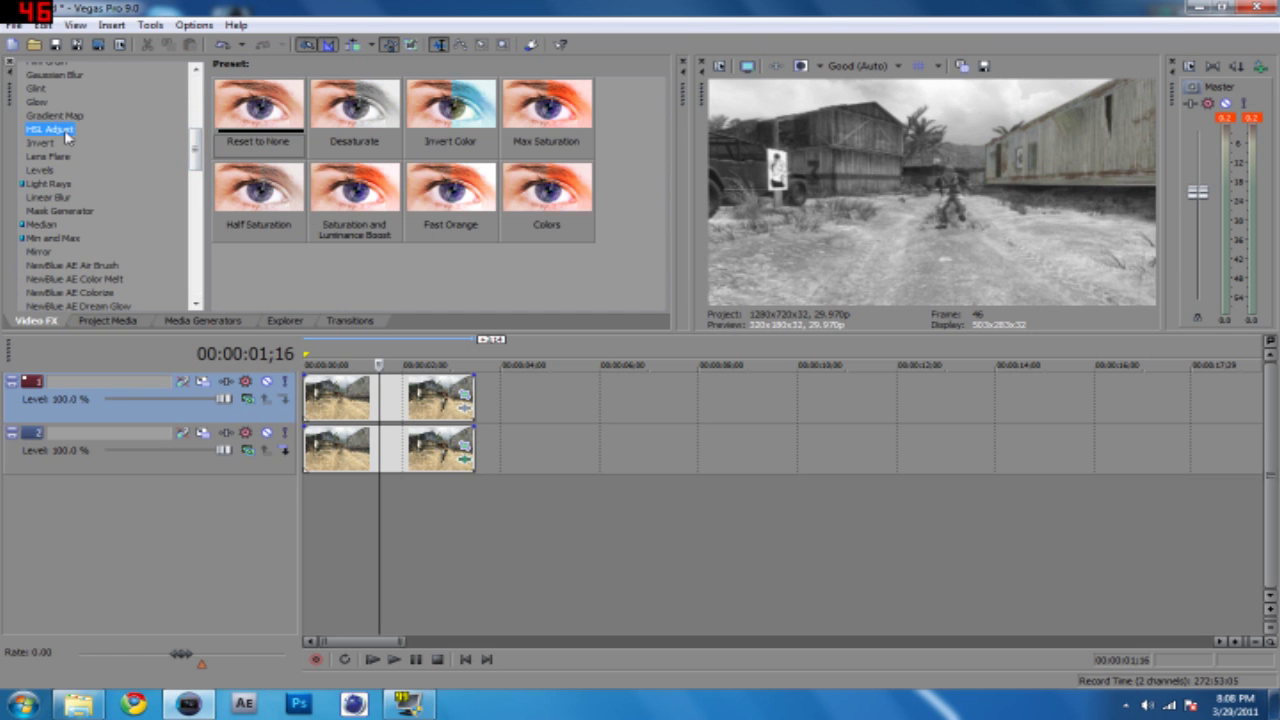
left_click_drag(50, 129, 430, 405)
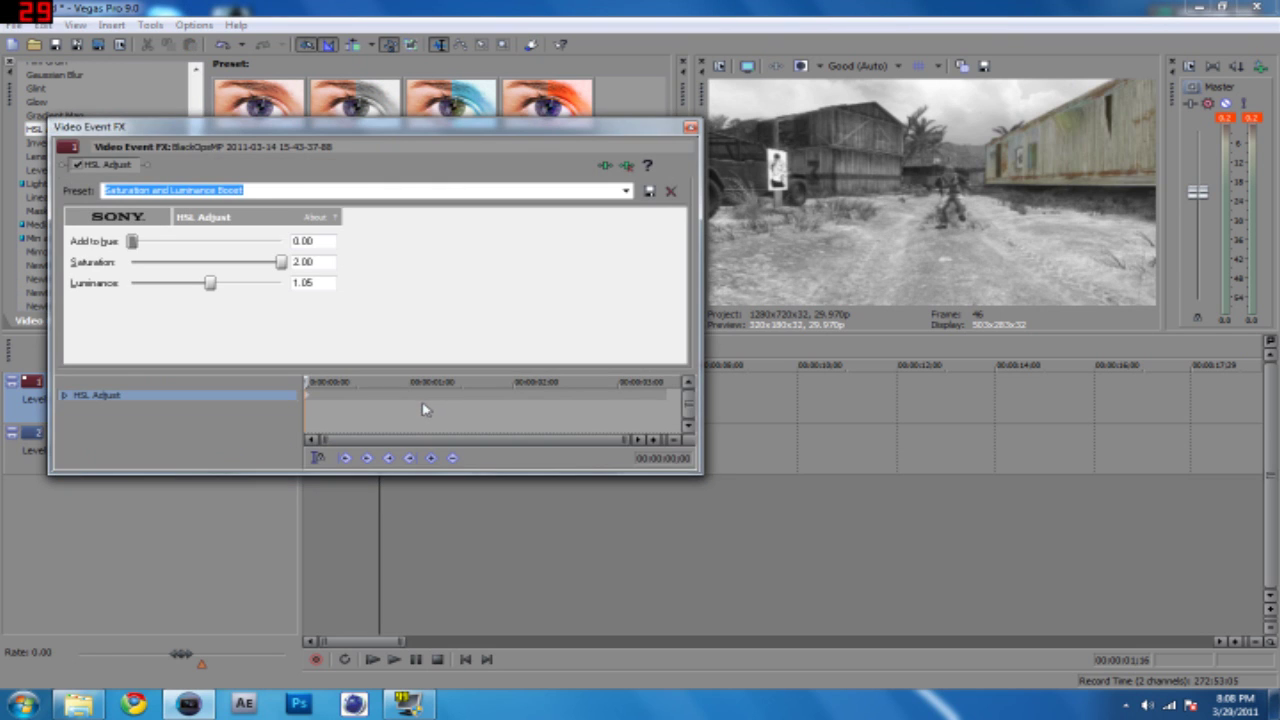
left_click(690, 127)
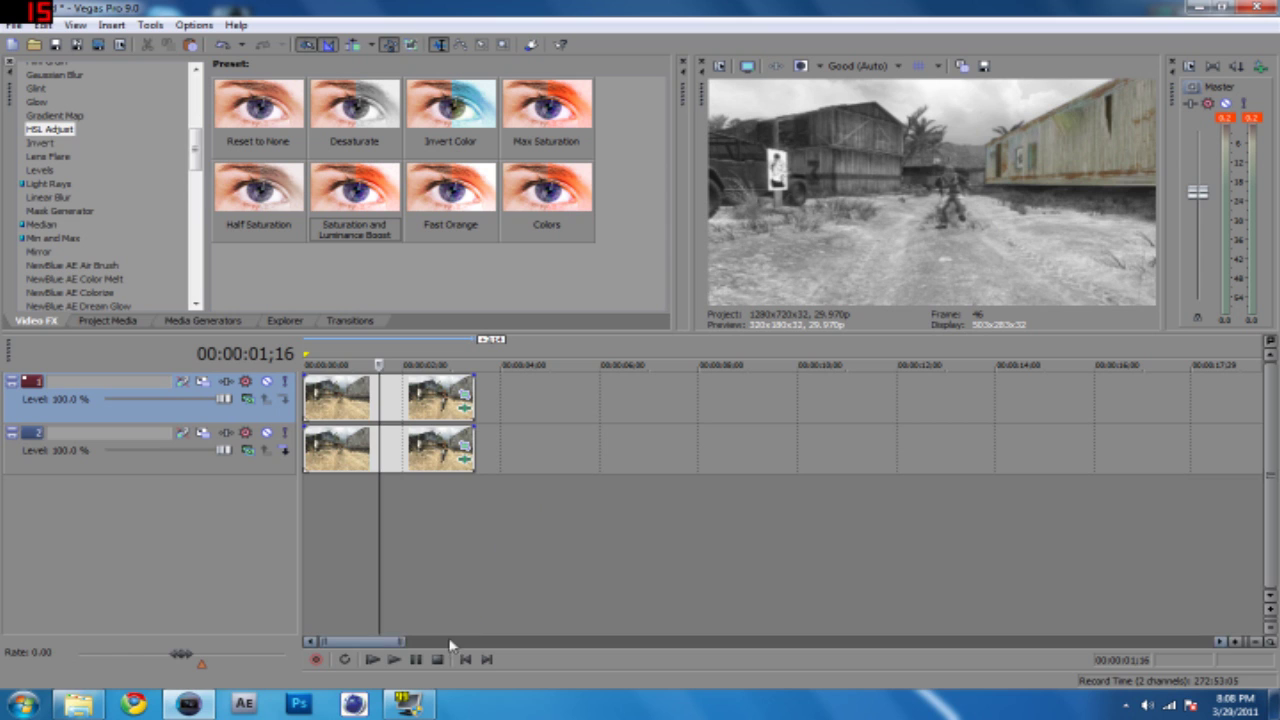
Play back the layered clips to examine the coloured building against the black-and-white surroundings
key("space")
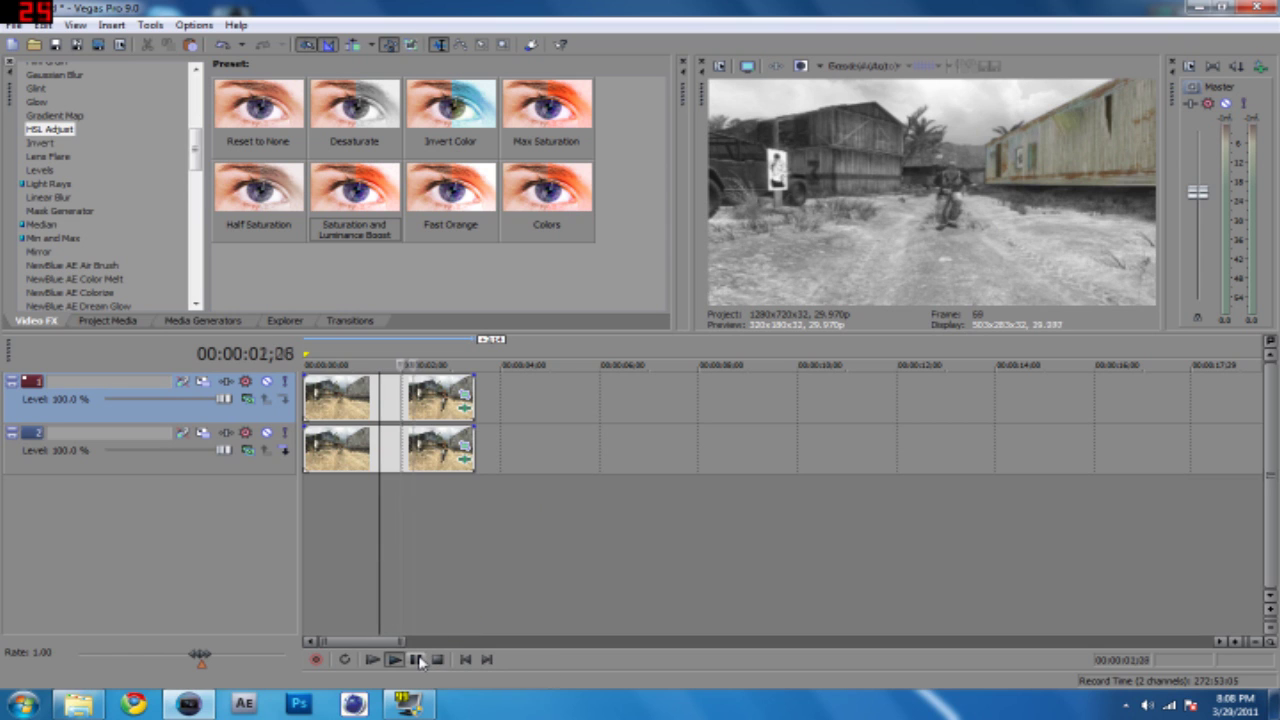
left_click(418, 660)
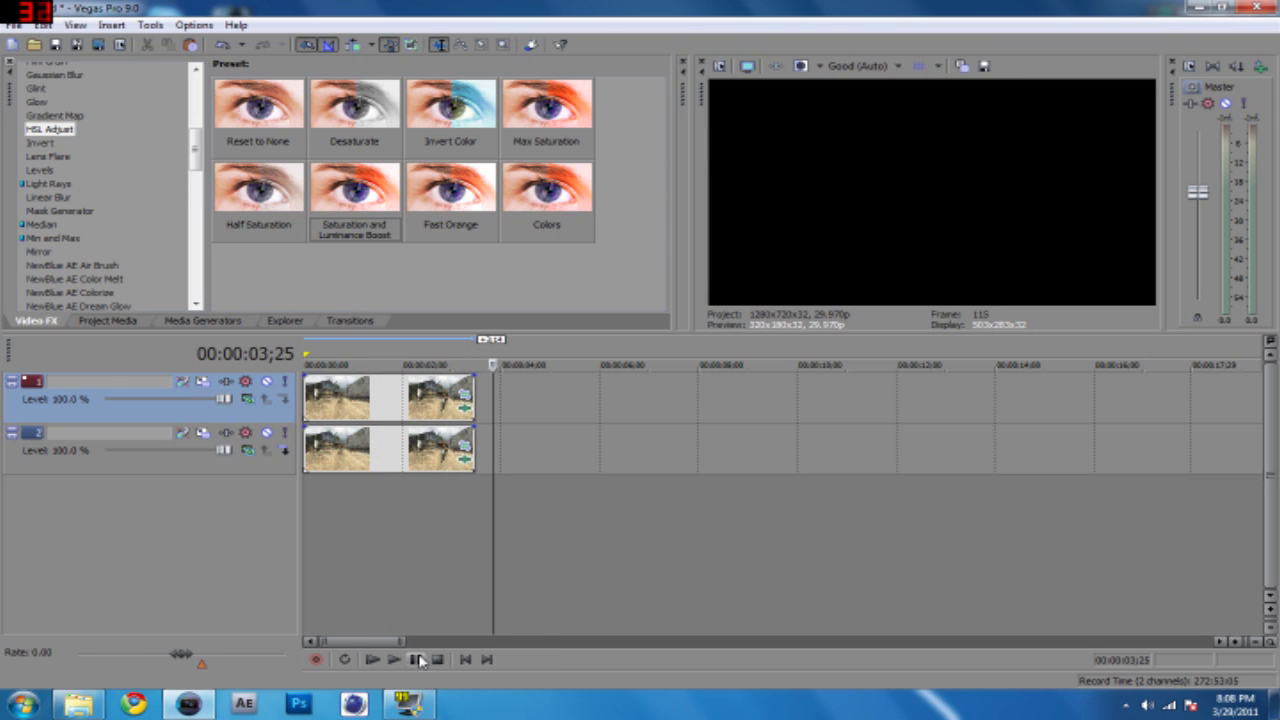
left_click(350, 528)
key("space")
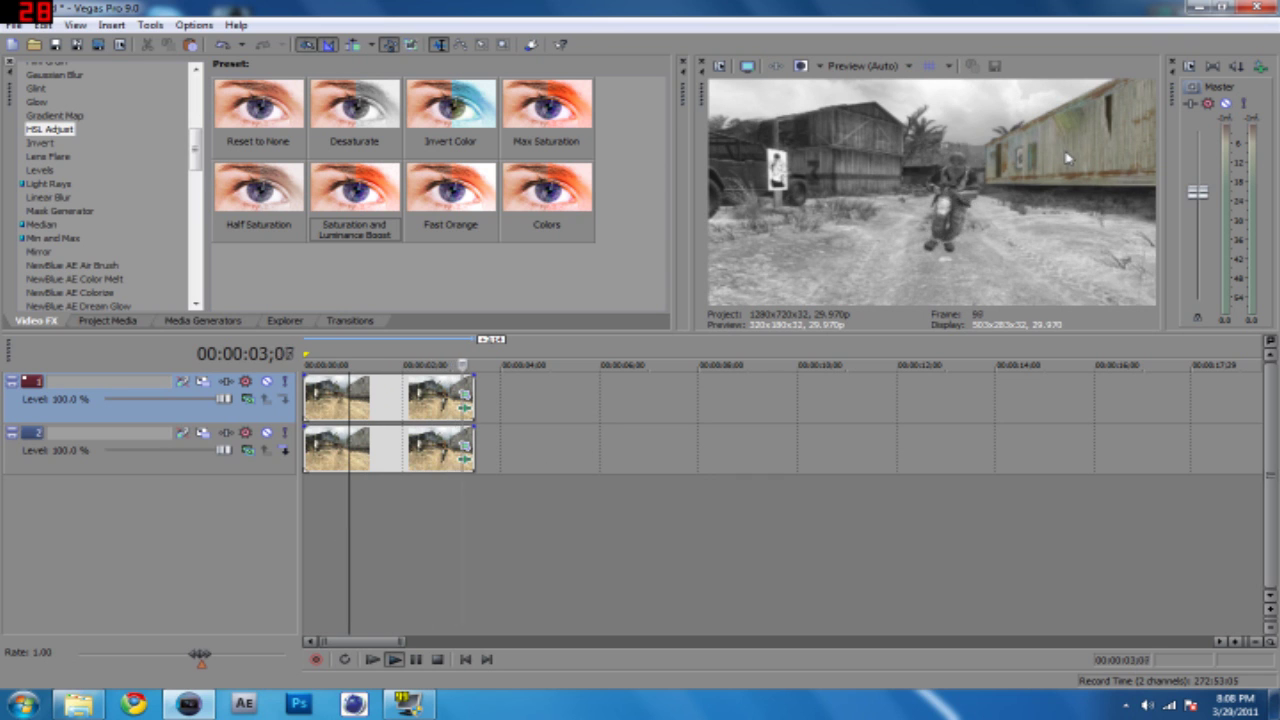
key("space")
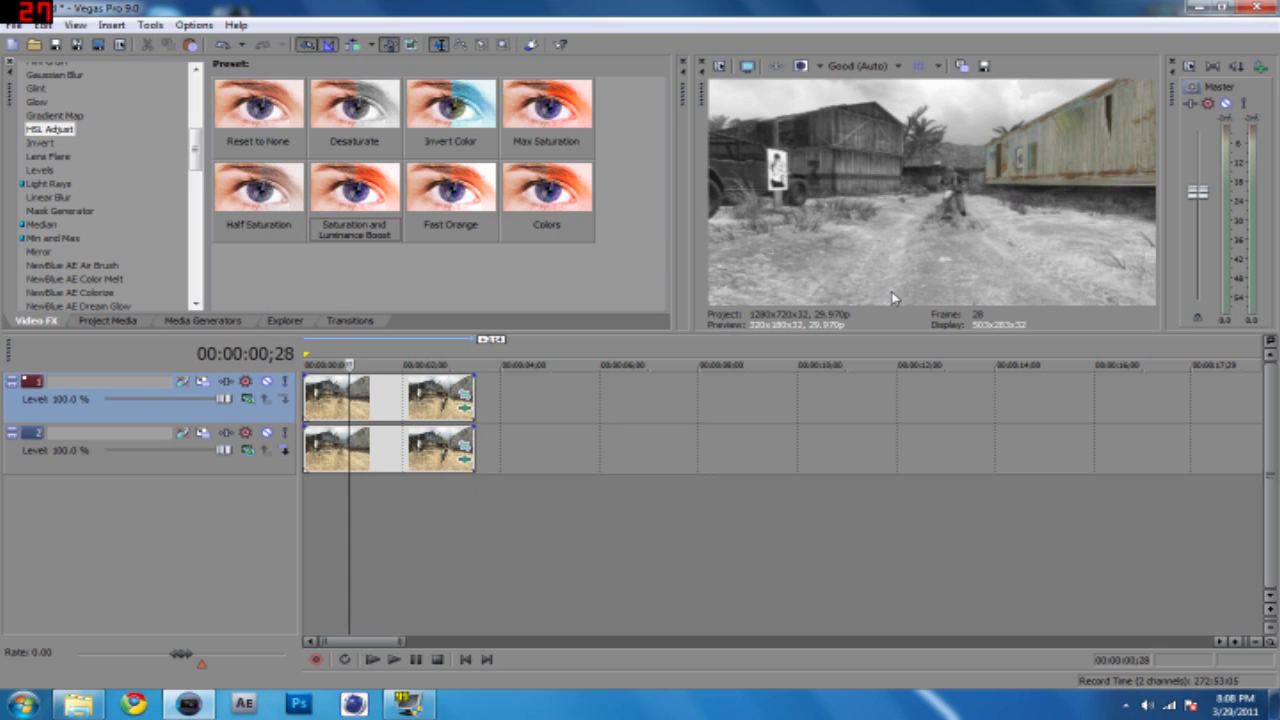
Try a Medium Gaussian Blur on the upper clip with horizontal range 0.000 and vertical range 0.022, and remove the effect
left_click(409, 491)
left_click_drag(198, 150, 202, 90)
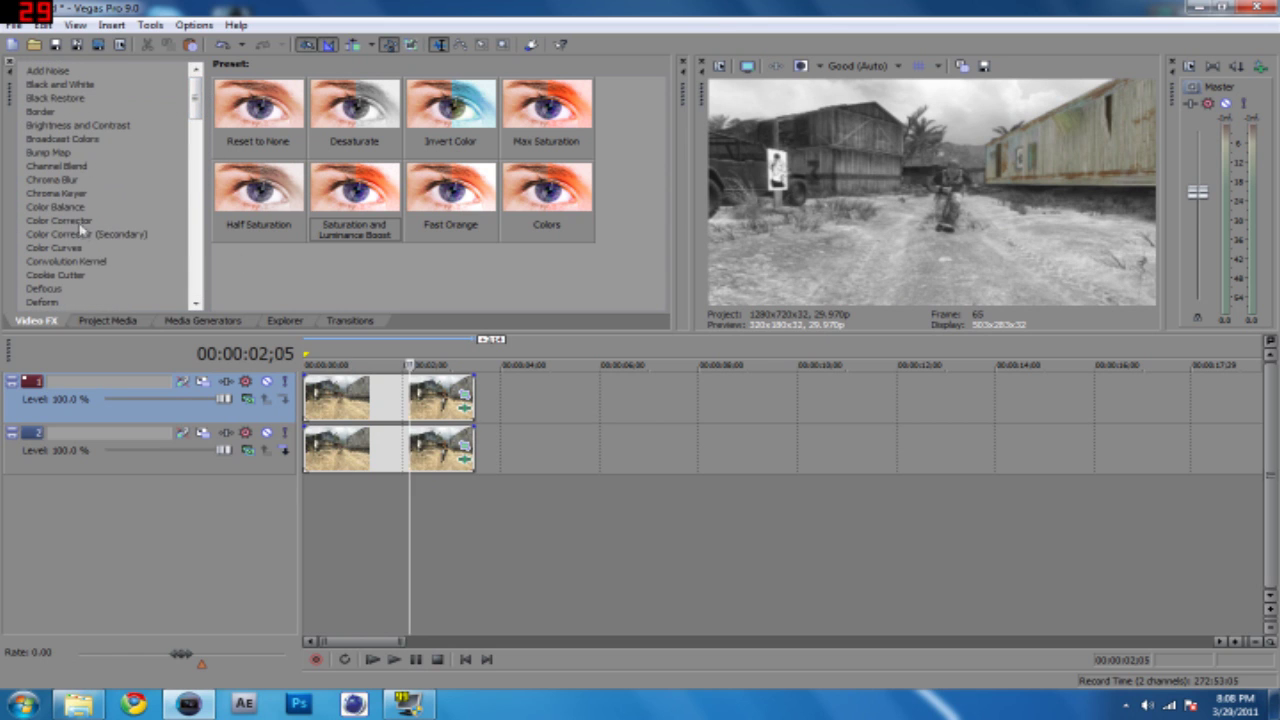
left_click(73, 193)
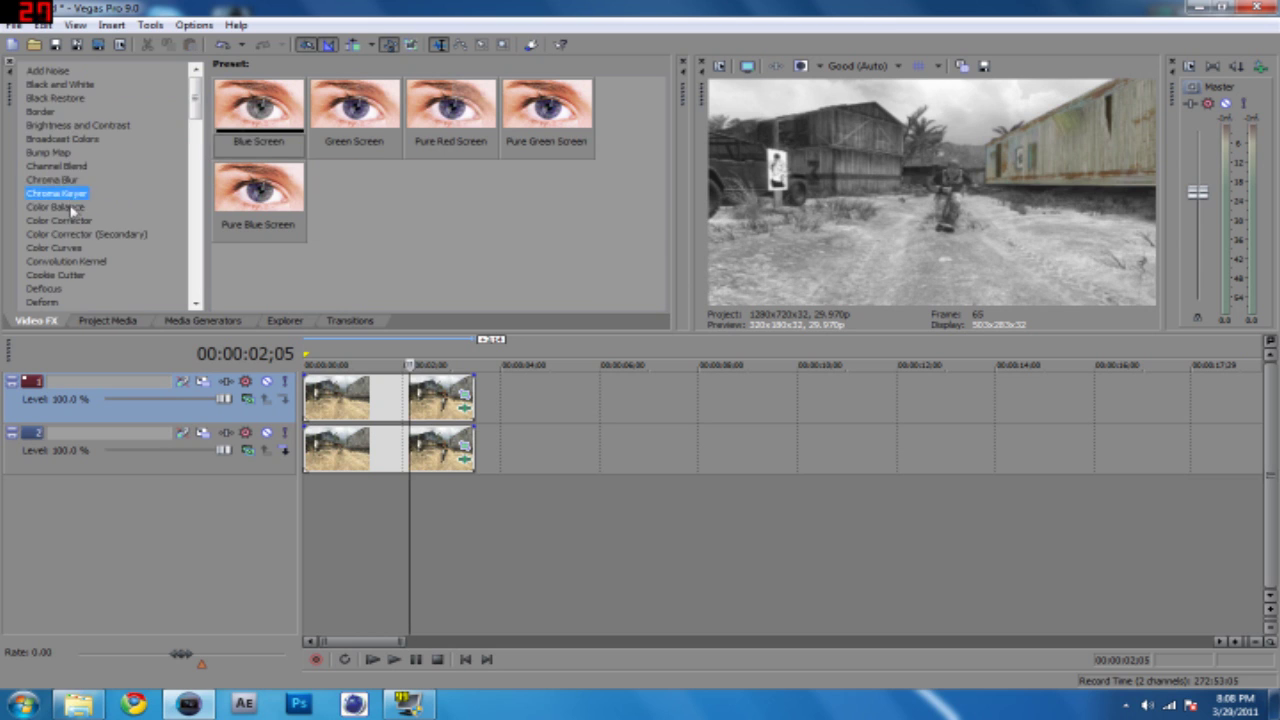
scroll(72, 210, "down", 3)
left_click(68, 232)
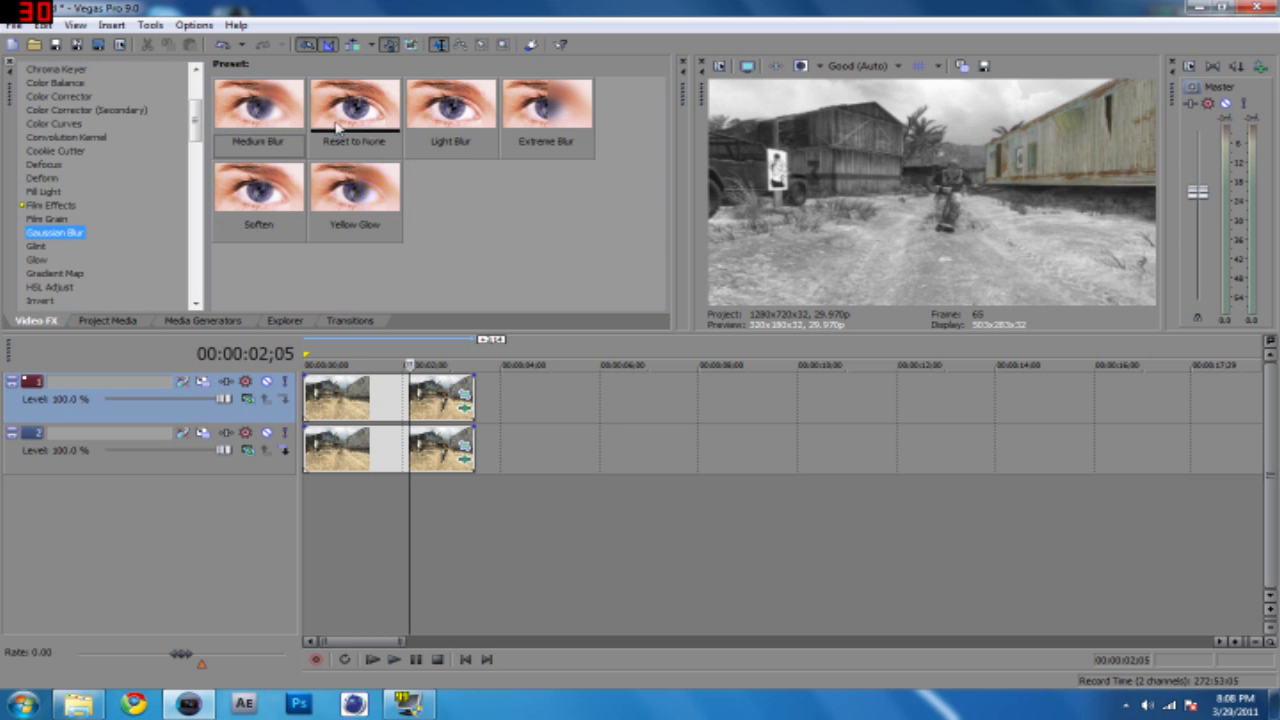
left_click_drag(464, 413, 466, 416)
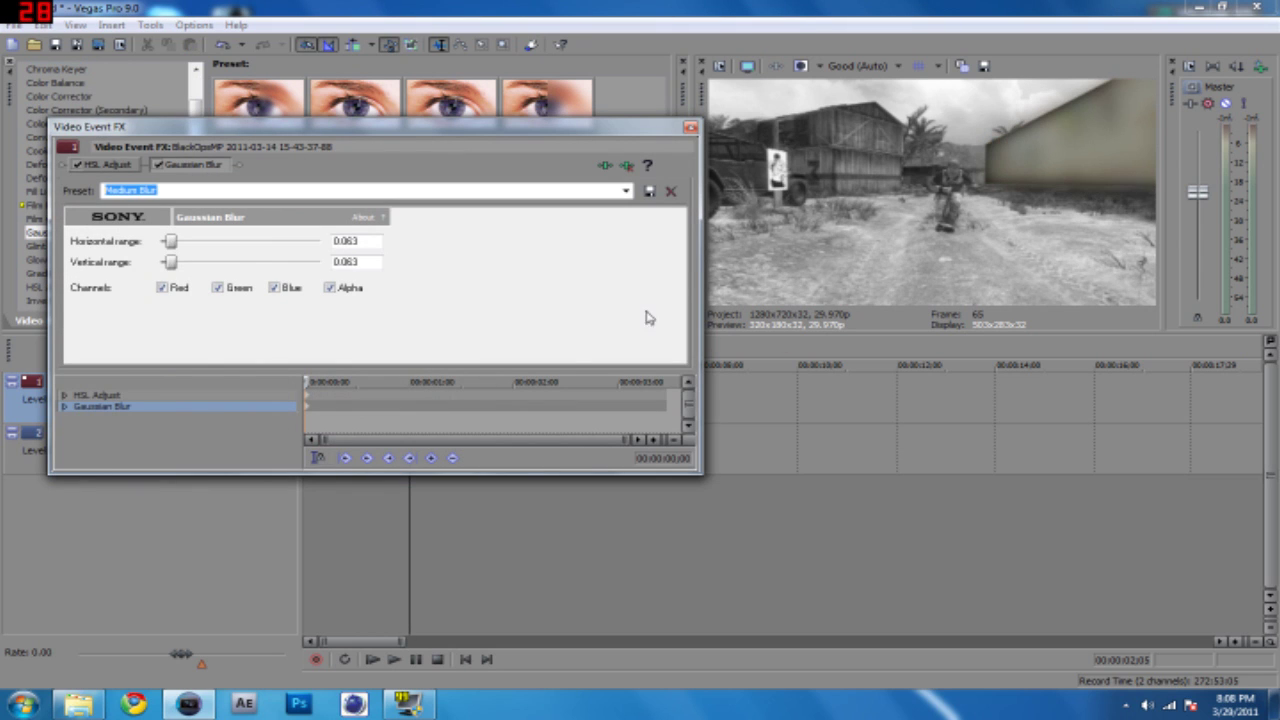
left_click_drag(167, 245, 160, 264)
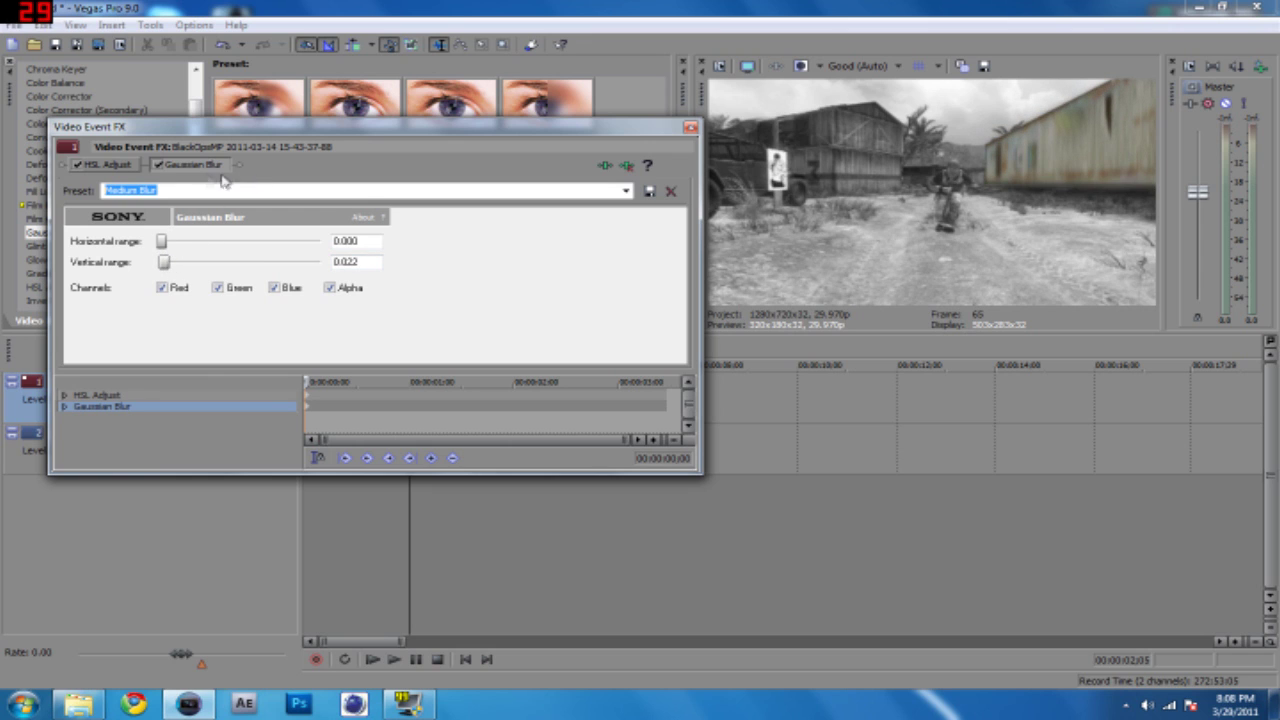
left_click(626, 165)
left_click(690, 127)
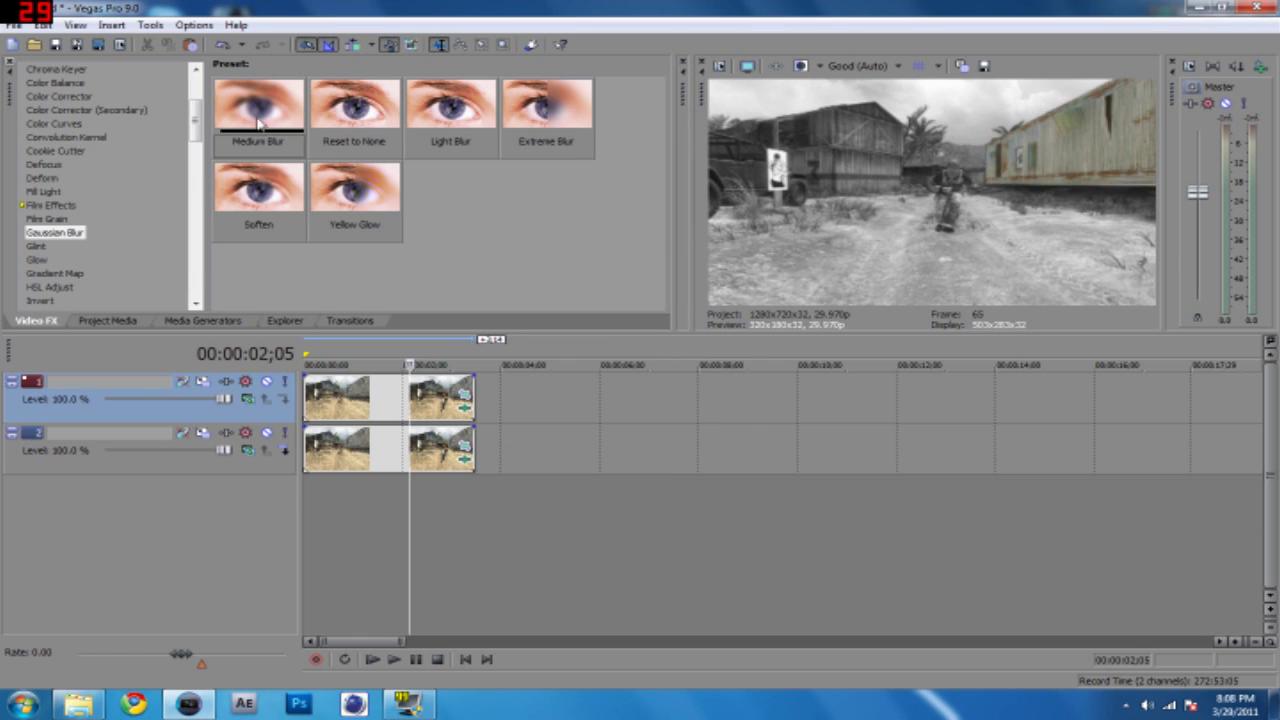
Apply the Medium Blur preset of Gaussian Blur to the lower clip and reduce its horizontal and vertical ranges to 0.011
left_click_drag(258, 105, 338, 438)
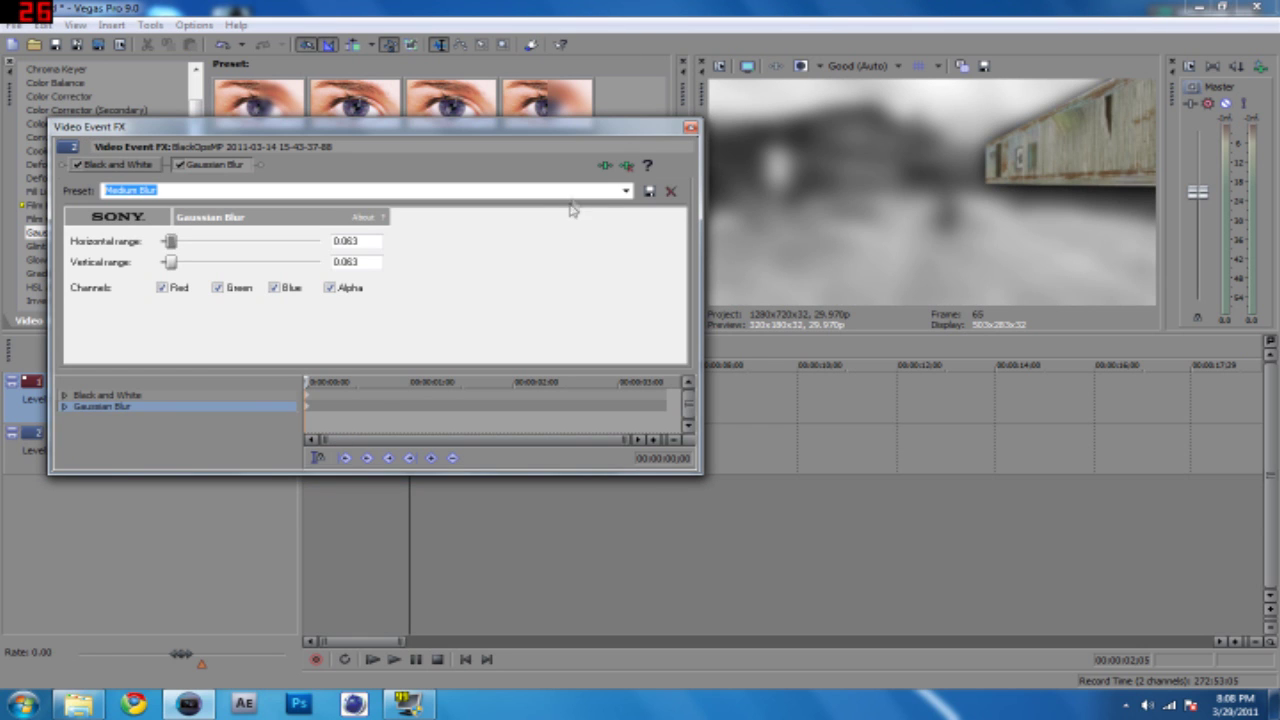
left_click_drag(171, 243, 163, 268)
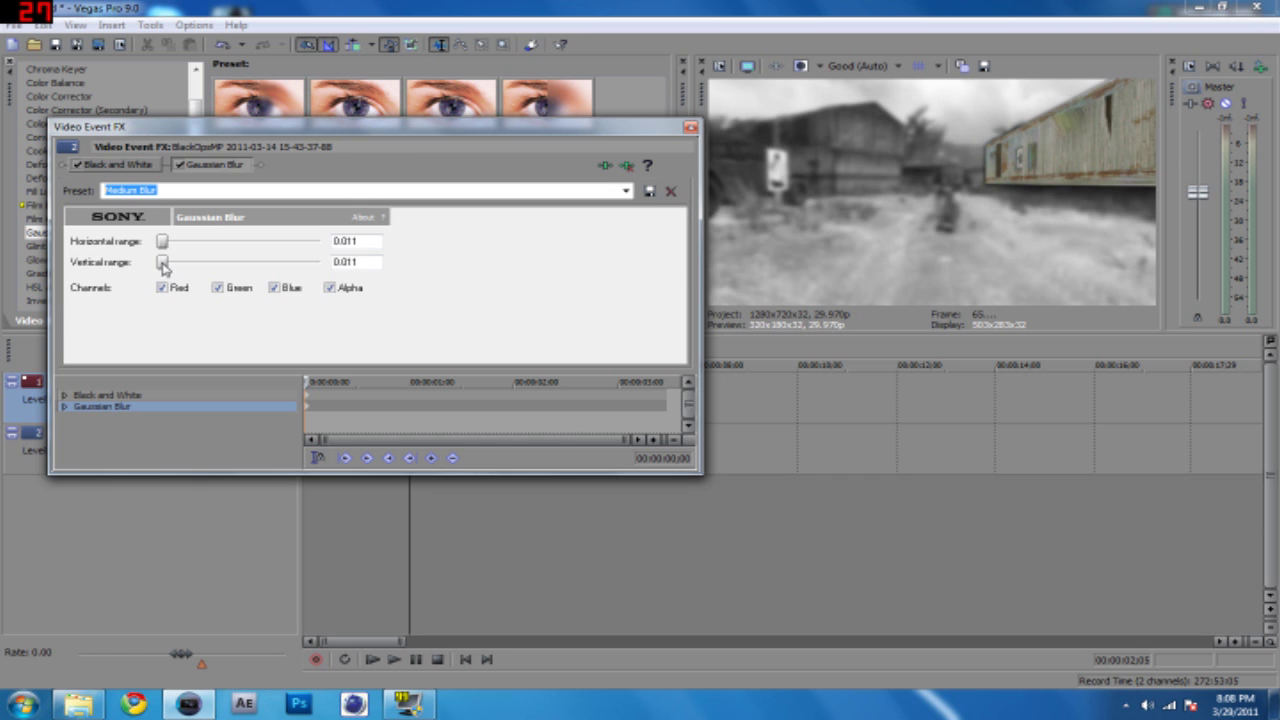
left_click(690, 127)
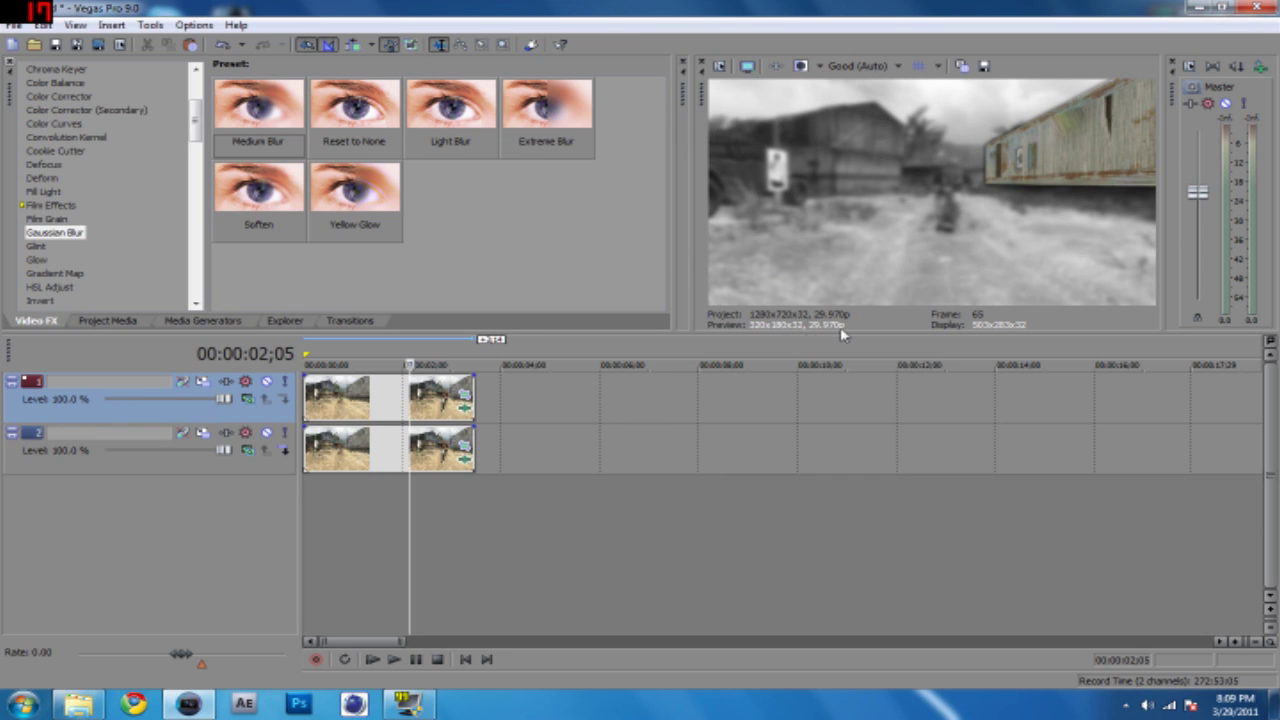
Play the layered clips from 00:00:00;24 to check the blurred black-and-white surroundings
left_click(343, 500)
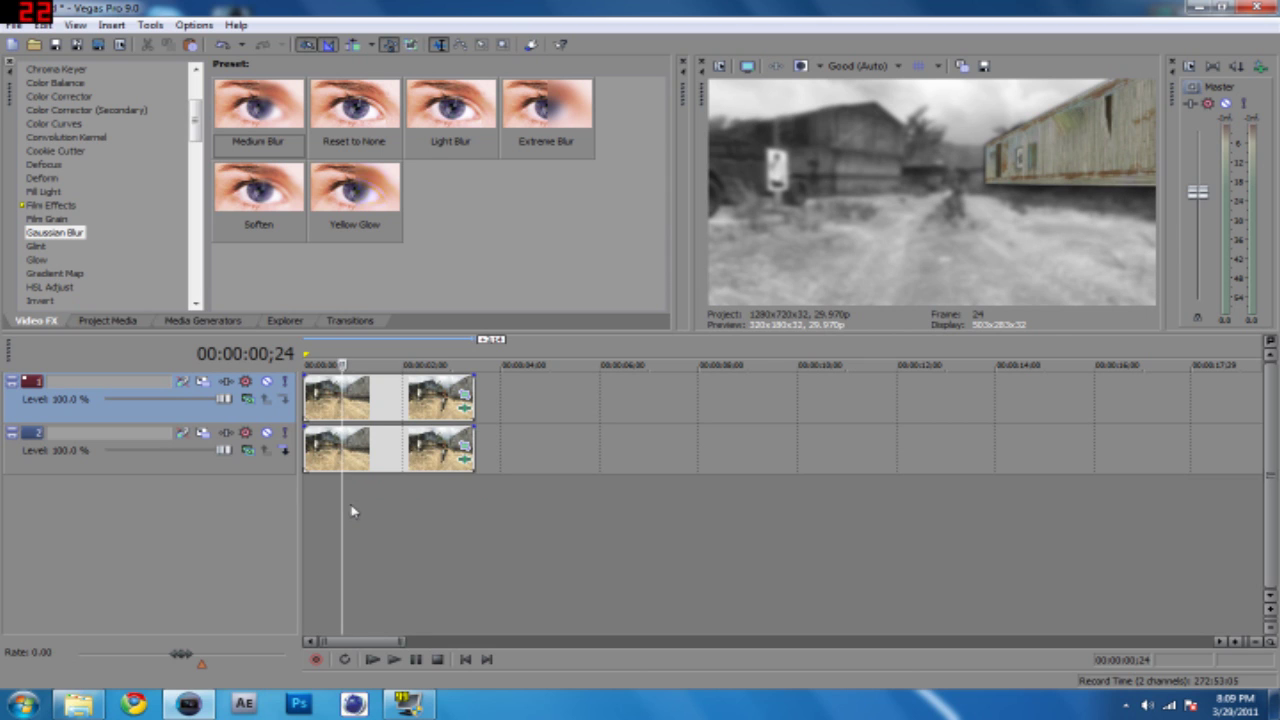
key("space")
left_click(415, 659)
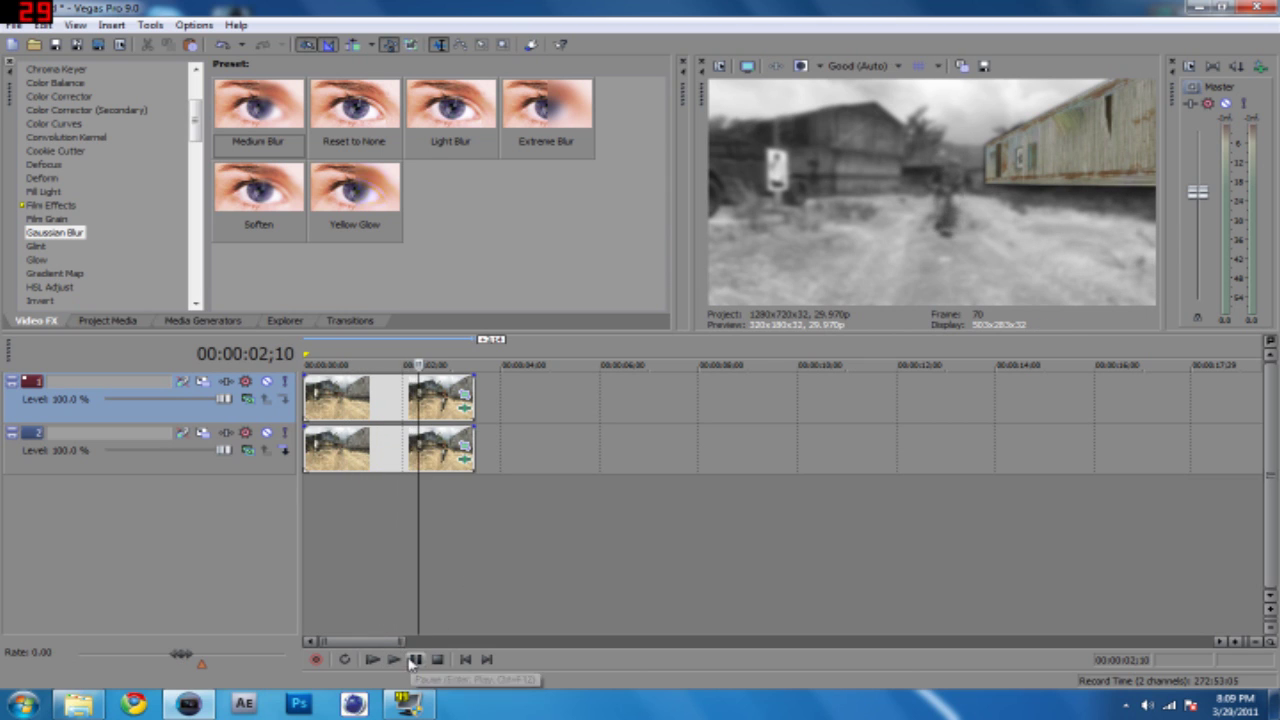